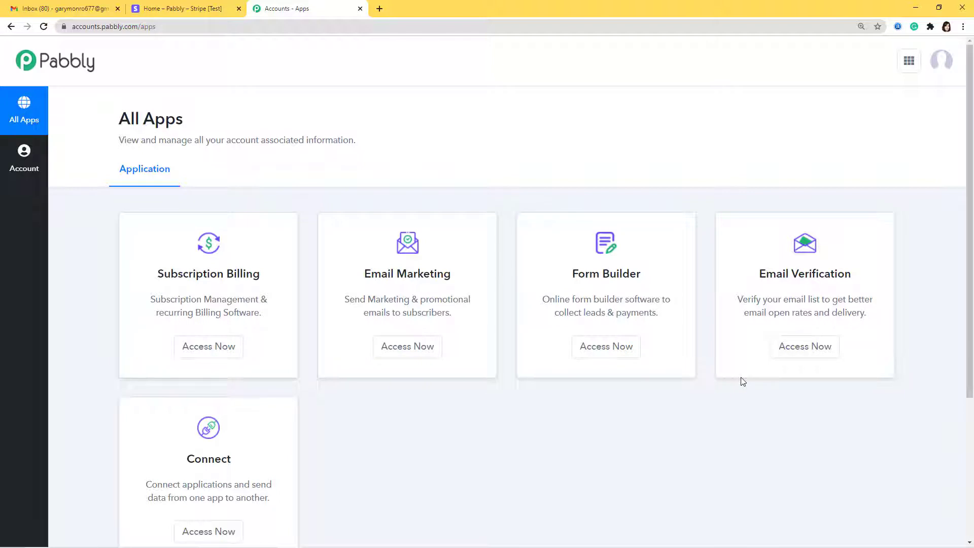
- Scroll the Pabbly Accounts All Apps page down to the Connect card
{"action": "scroll", "coordinate": [723, 397], "scroll_direction": "down", "scroll_amount": 3}
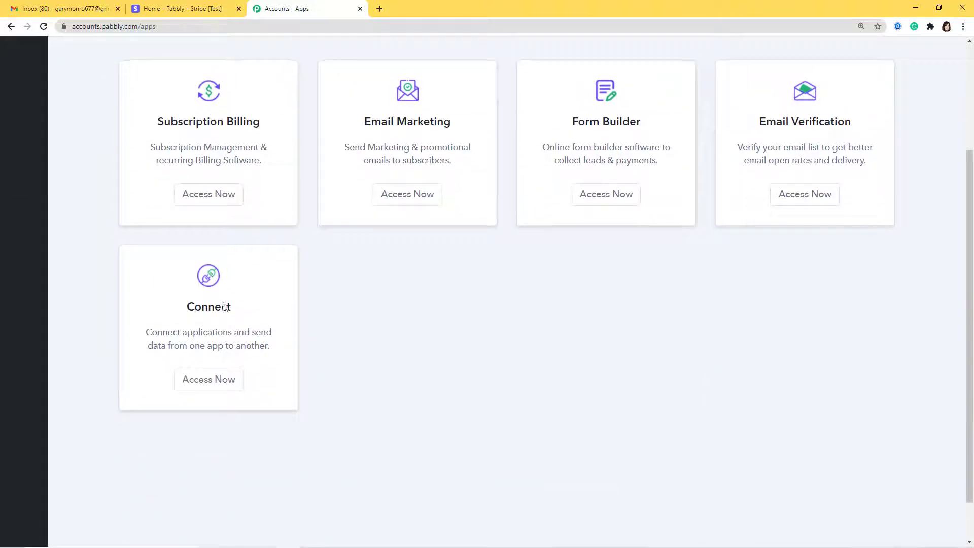
- Open Pabbly Connect and create a workflow named 'Stripe to Google Sheets'
{"action": "left_click", "coordinate": [217, 385]}
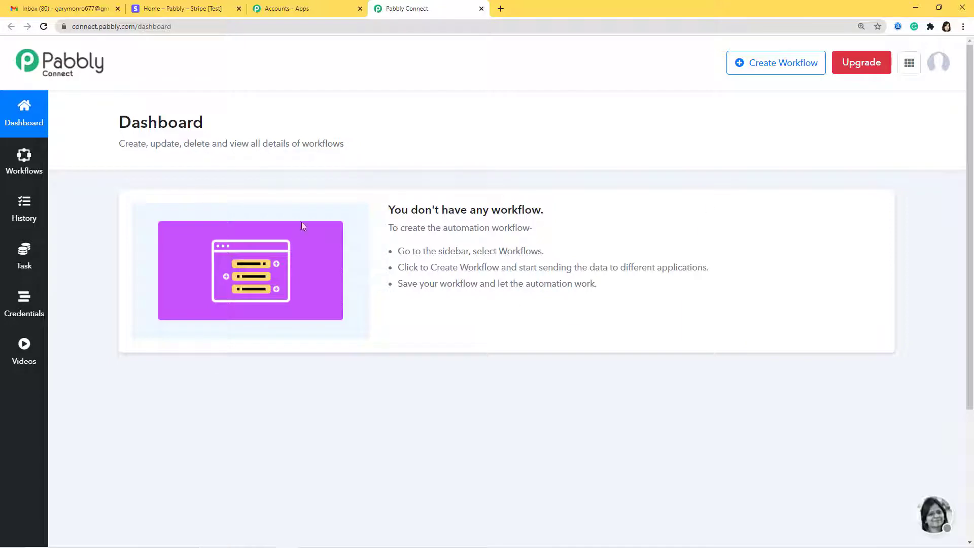
{"action": "left_click", "coordinate": [791, 69]}
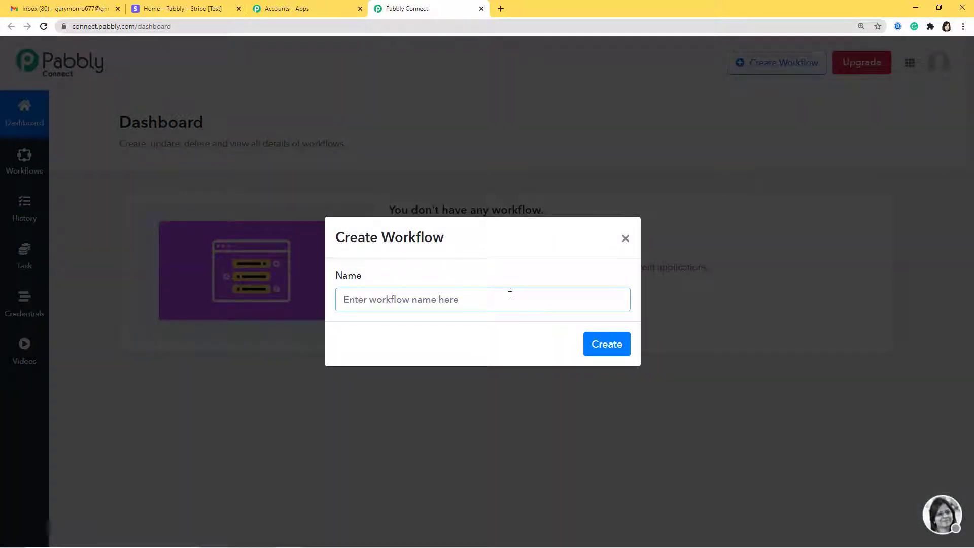
{"action": "type", "text": "Stripe t"}
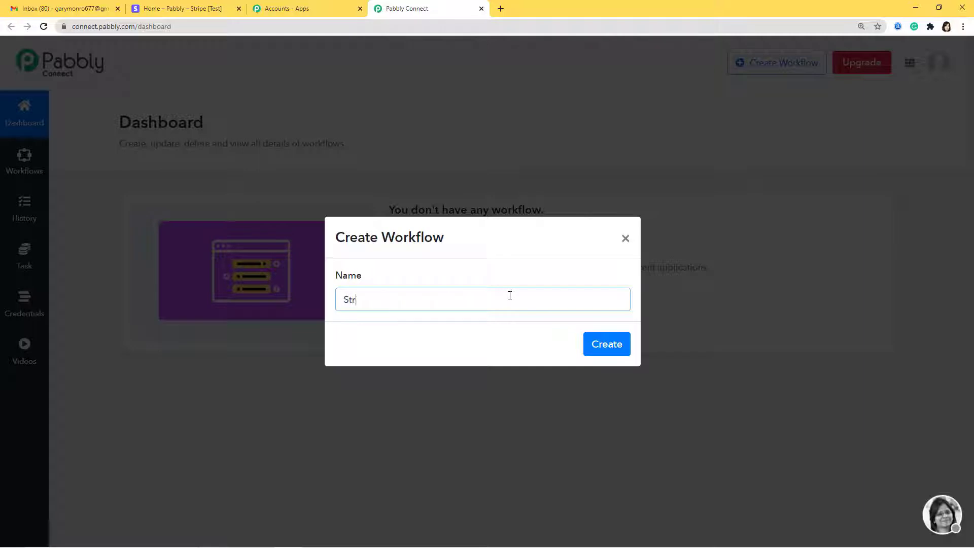
{"action": "type", "text": "o Google Sheets"}
{"action": "left_click", "coordinate": [601, 351]}
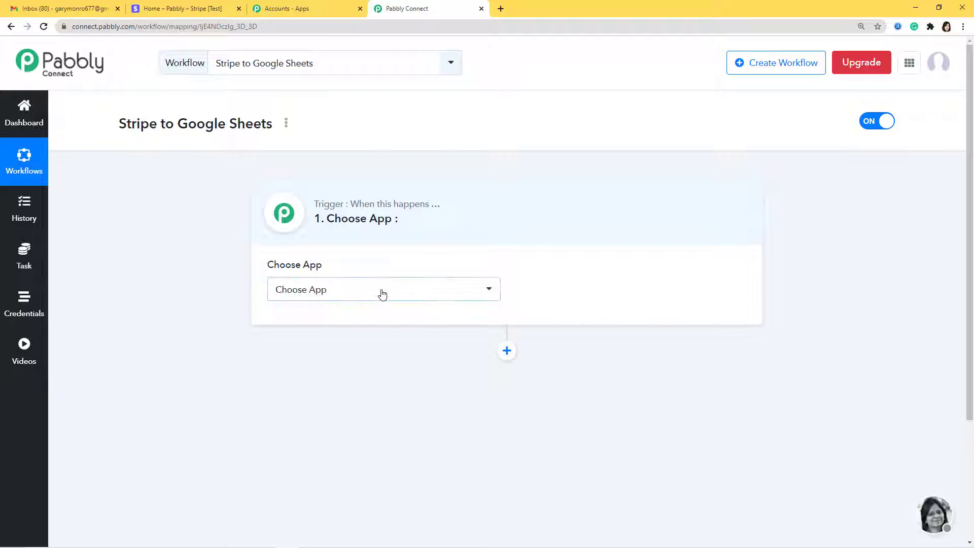
- Set the trigger to Stripe's New Charge event and copy its webhook URL
{"action": "left_click", "coordinate": [382, 294]}
{"action": "type", "text": "Strip"}
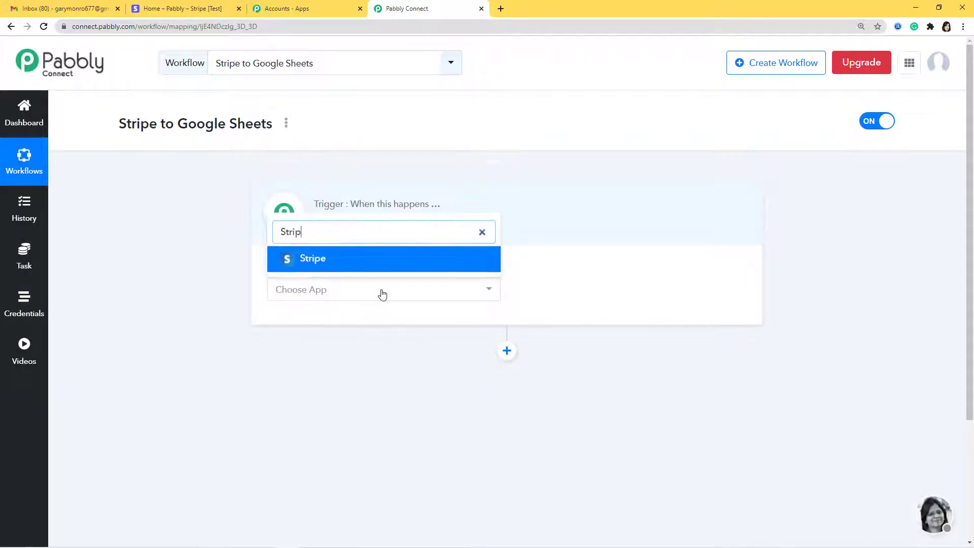
{"action": "left_click", "coordinate": [386, 265]}
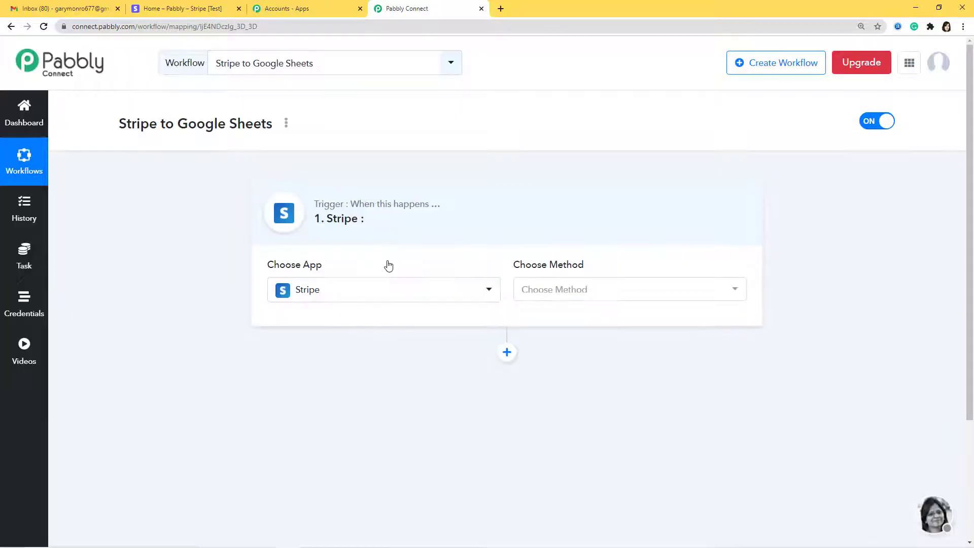
{"action": "left_click", "coordinate": [636, 292]}
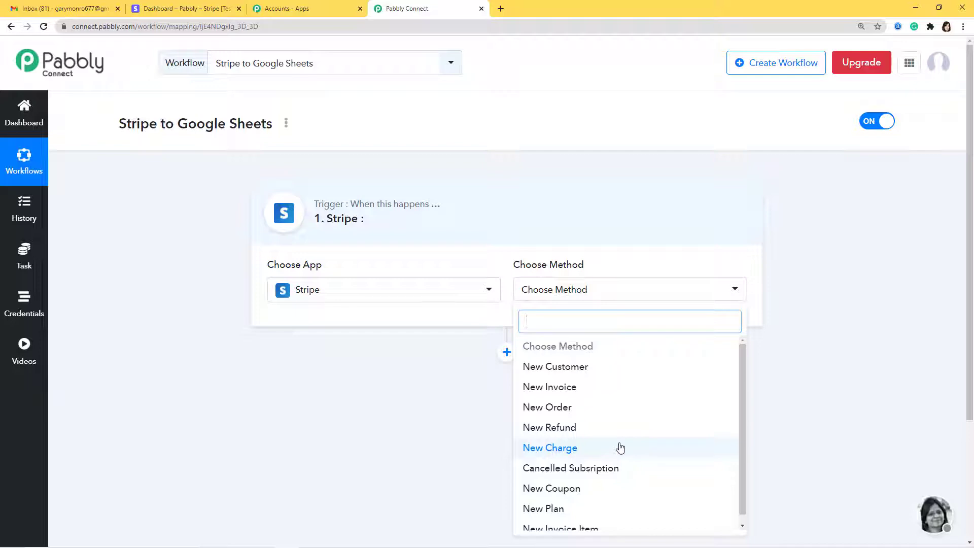
{"action": "left_click", "coordinate": [553, 450]}
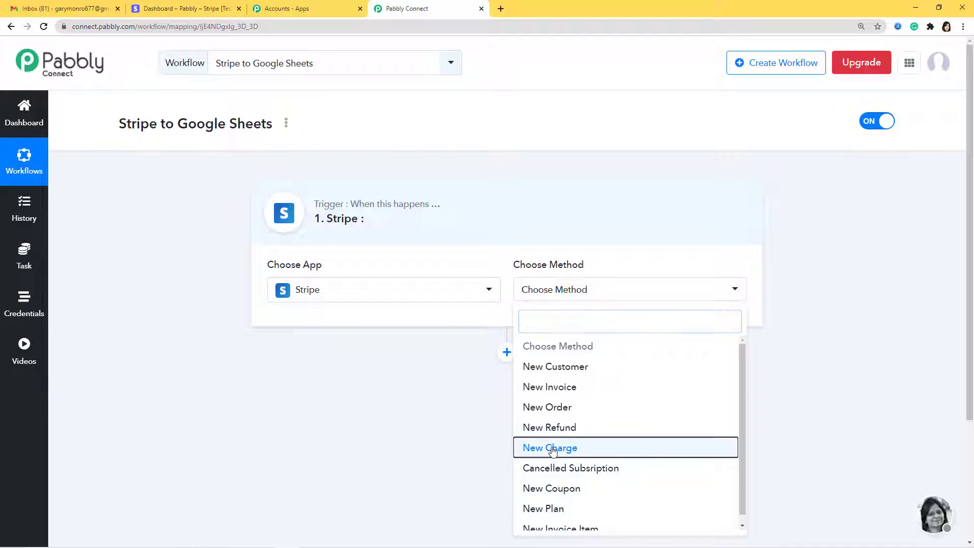
{"action": "scroll", "coordinate": [603, 203], "scroll_direction": "down", "scroll_amount": 2}
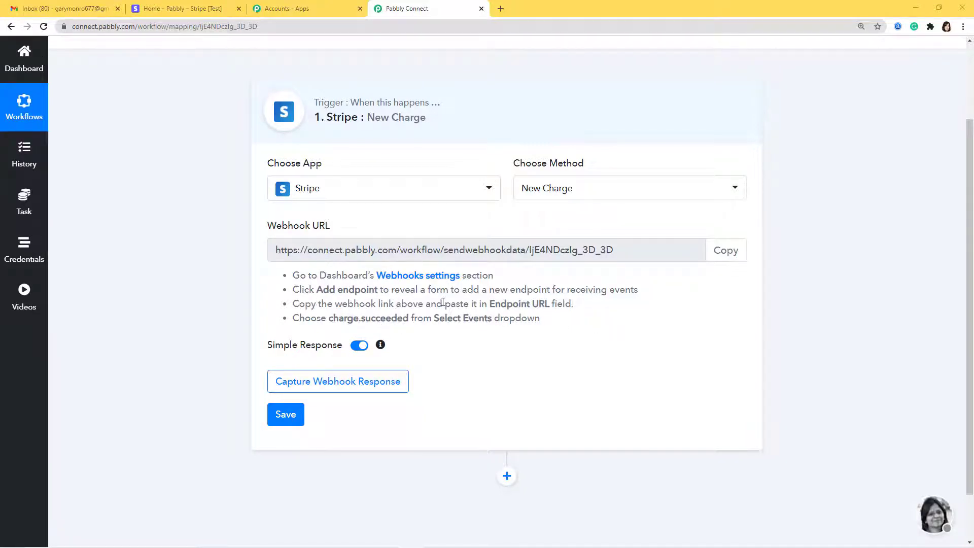
{"action": "left_click", "coordinate": [738, 254]}
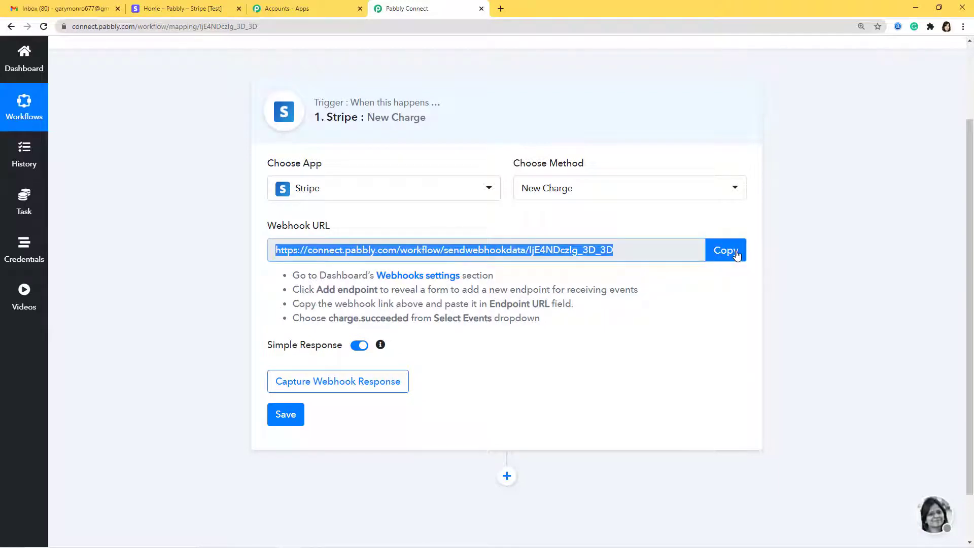
- In Stripe's Developers > Webhooks, start a new endpoint with the pasted Pabbly URL
{"action": "left_click", "coordinate": [185, 9]}
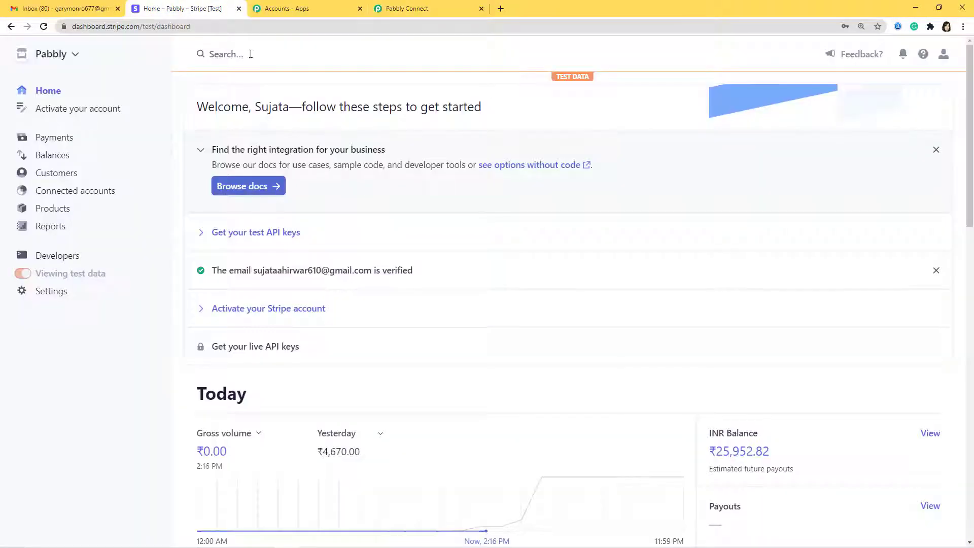
{"action": "left_click", "coordinate": [66, 259]}
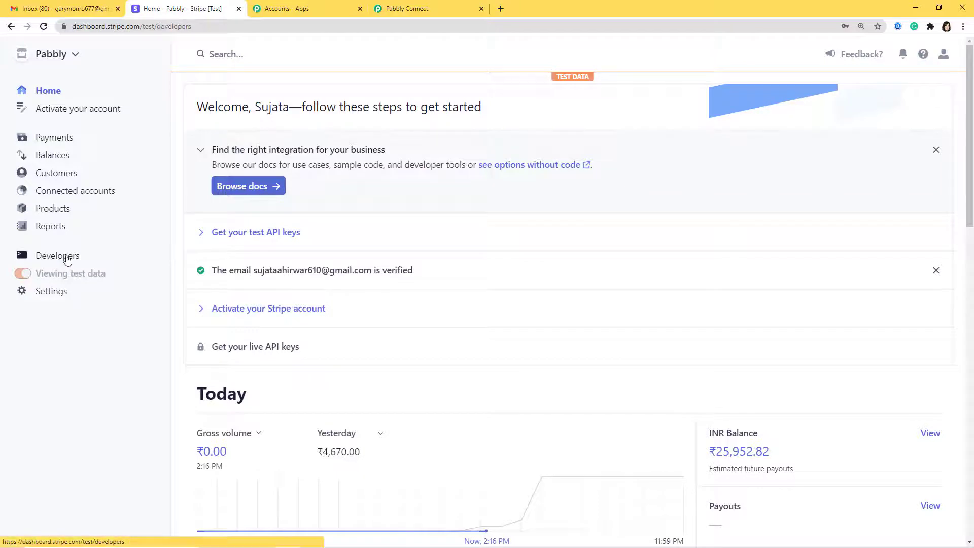
{"action": "left_click", "coordinate": [61, 288]}
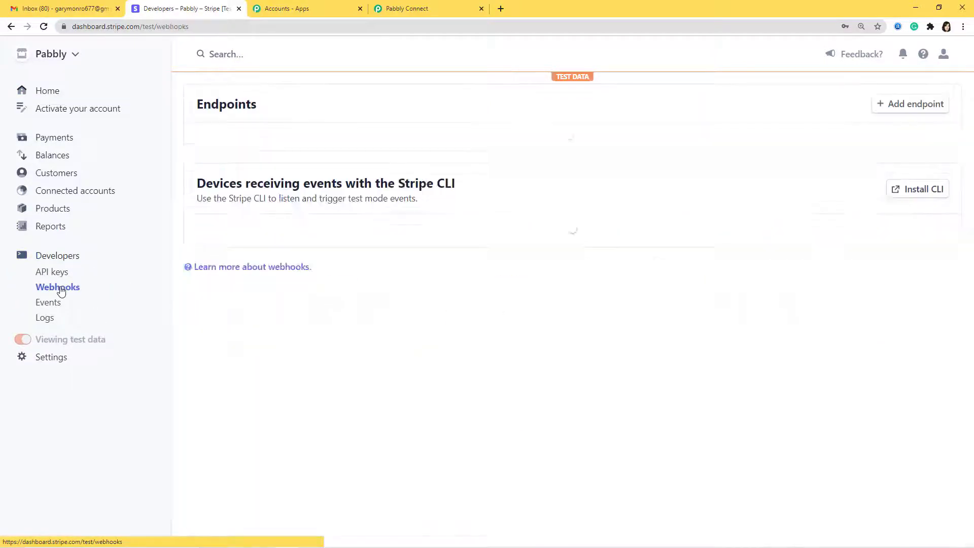
{"action": "left_click", "coordinate": [910, 105]}
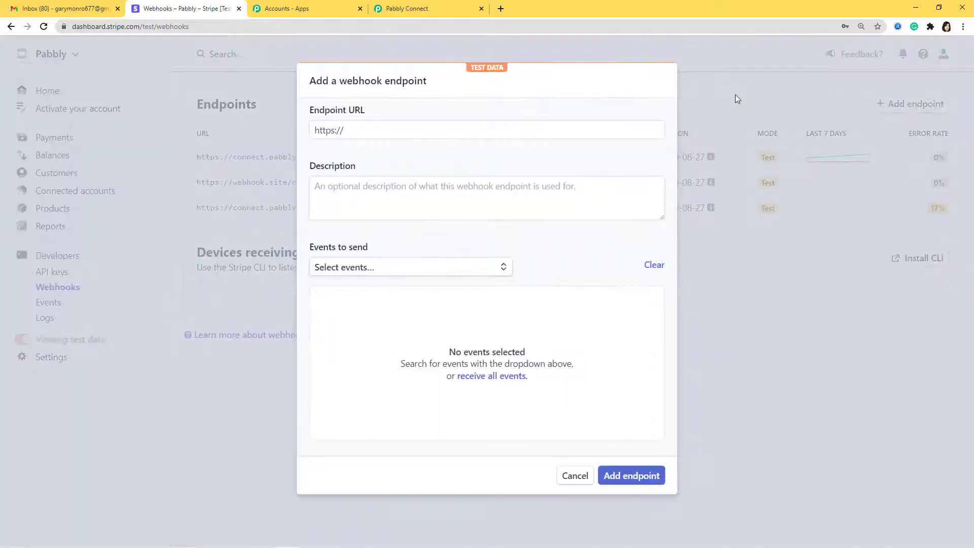
{"action": "left_click", "coordinate": [533, 133]}
{"action": "key", "text": "ctrl+v"}
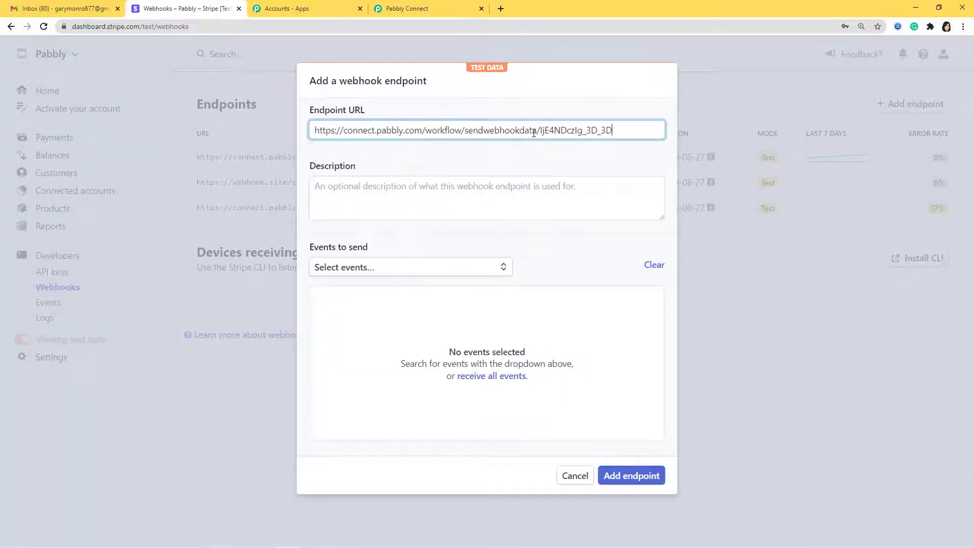
- Select the charge.succeeded event and save the webhook endpoint
{"action": "left_click", "coordinate": [475, 270]}
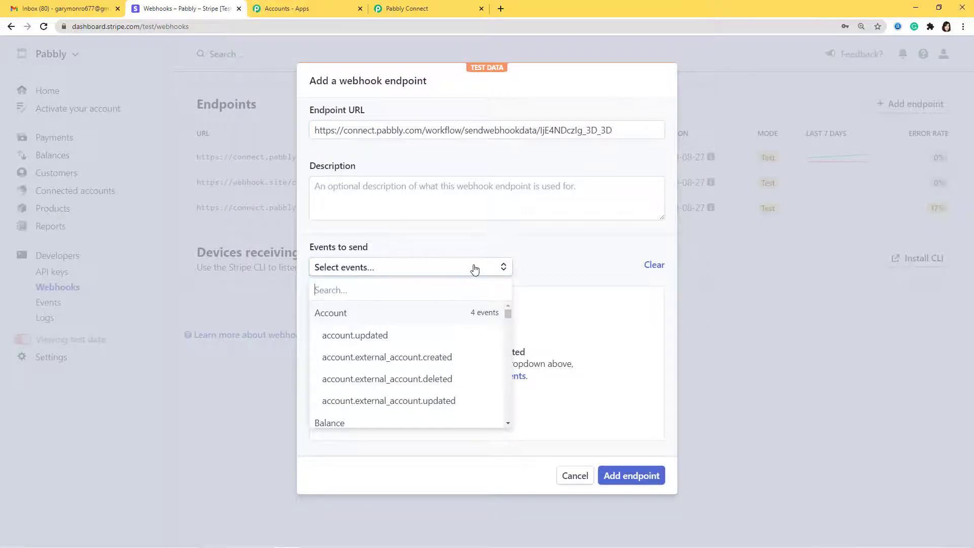
{"action": "type", "text": "charge"}
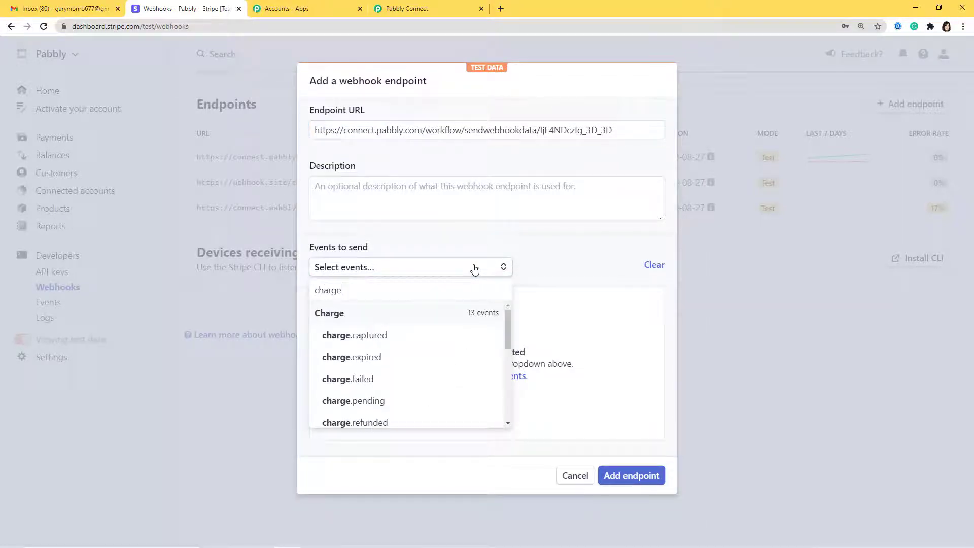
{"action": "type", "text": " su"}
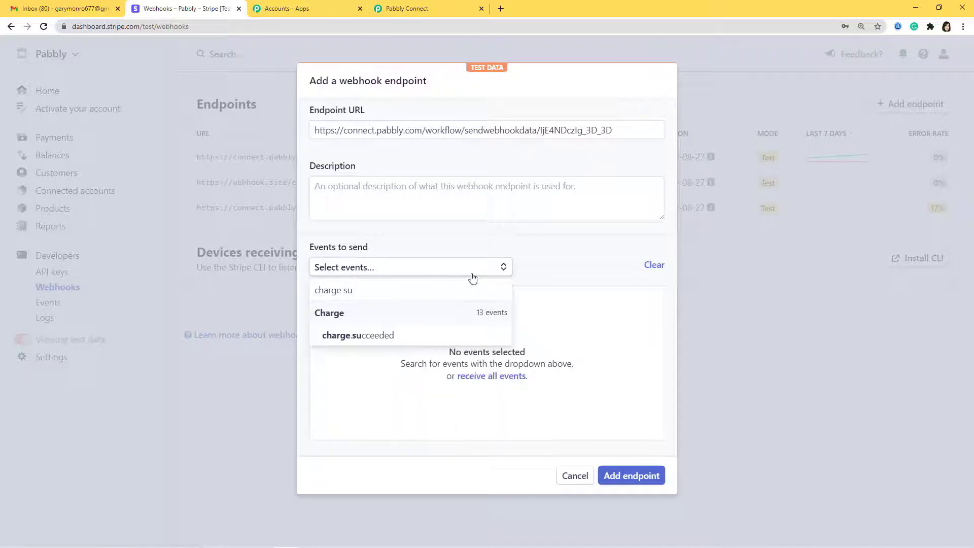
{"action": "left_click", "coordinate": [441, 337]}
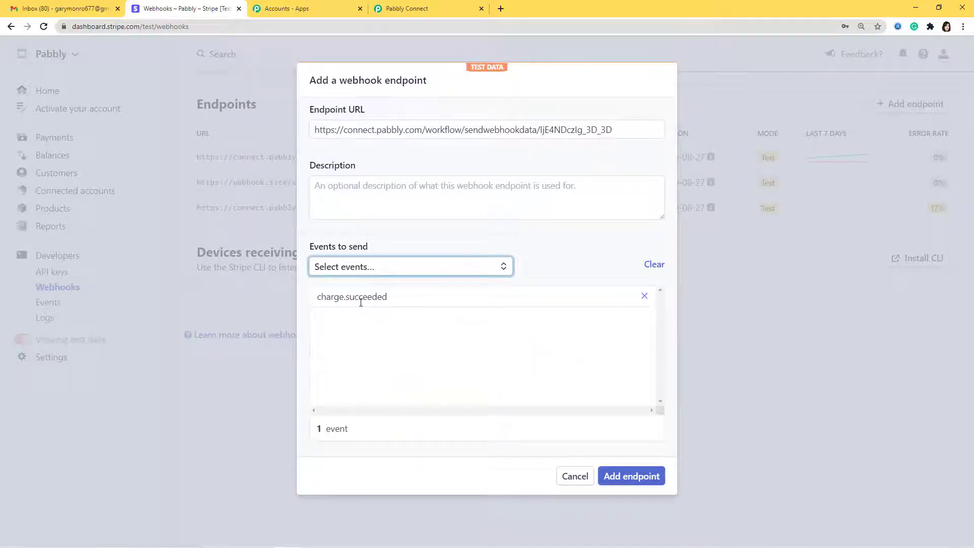
{"action": "left_click", "coordinate": [630, 477]}
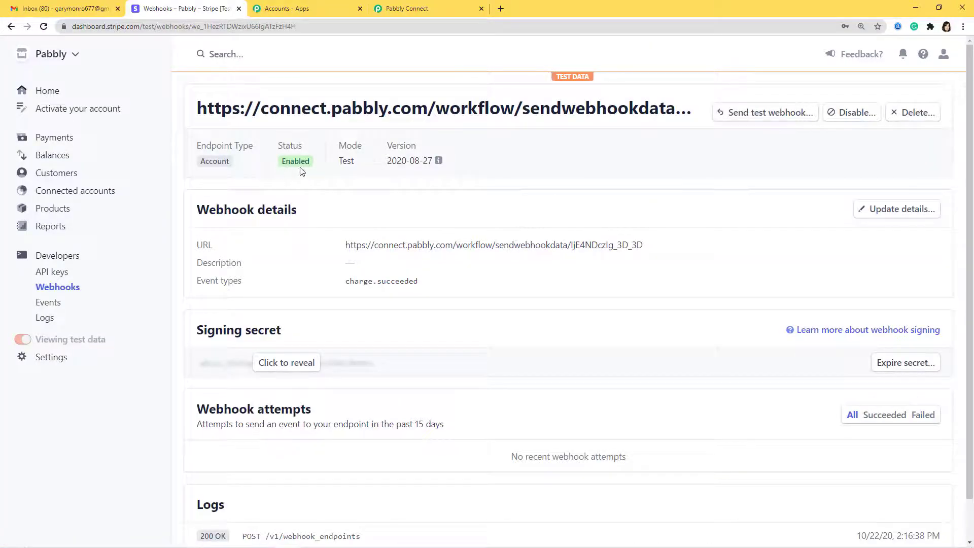
- Start Capture Webhook Response in Pabbly Connect, then return to the Stripe tab
{"action": "left_click", "coordinate": [417, 9]}
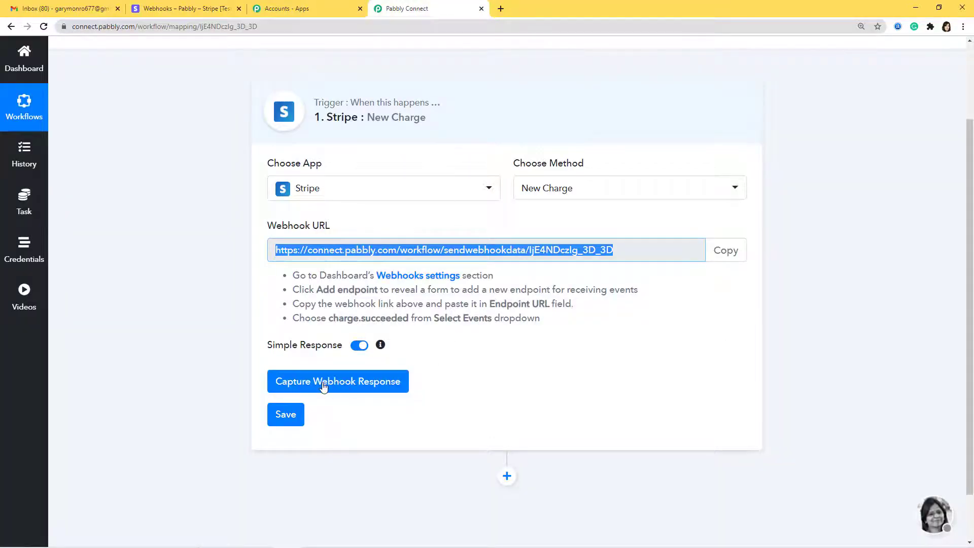
{"action": "left_click", "coordinate": [355, 384]}
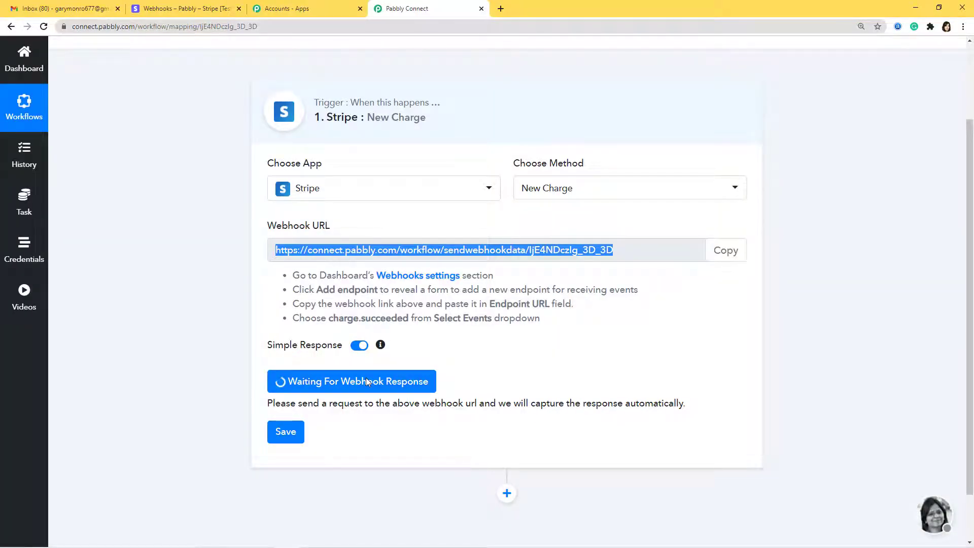
{"action": "left_click", "coordinate": [181, 7]}
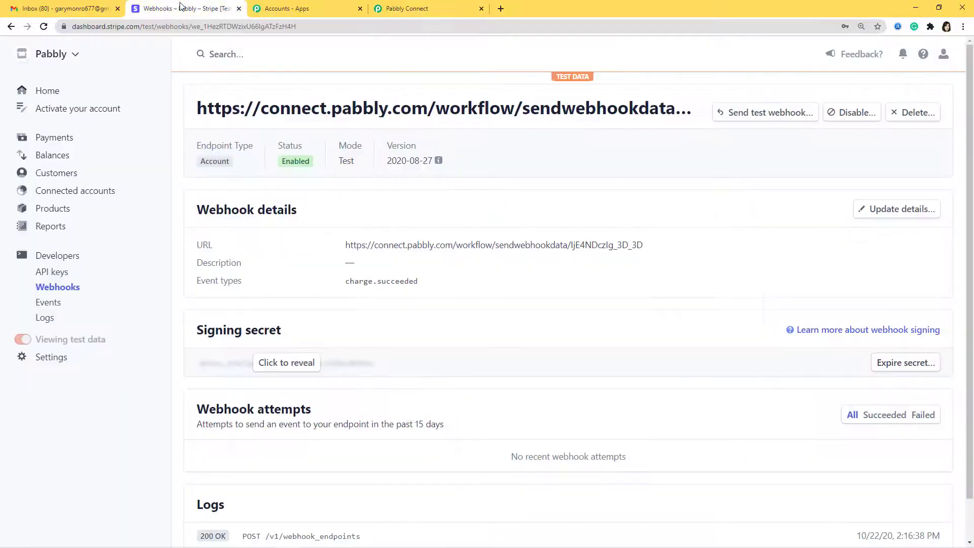
- Start a new ₹700.00 payment in Stripe for an existing customer
{"action": "left_click", "coordinate": [61, 141]}
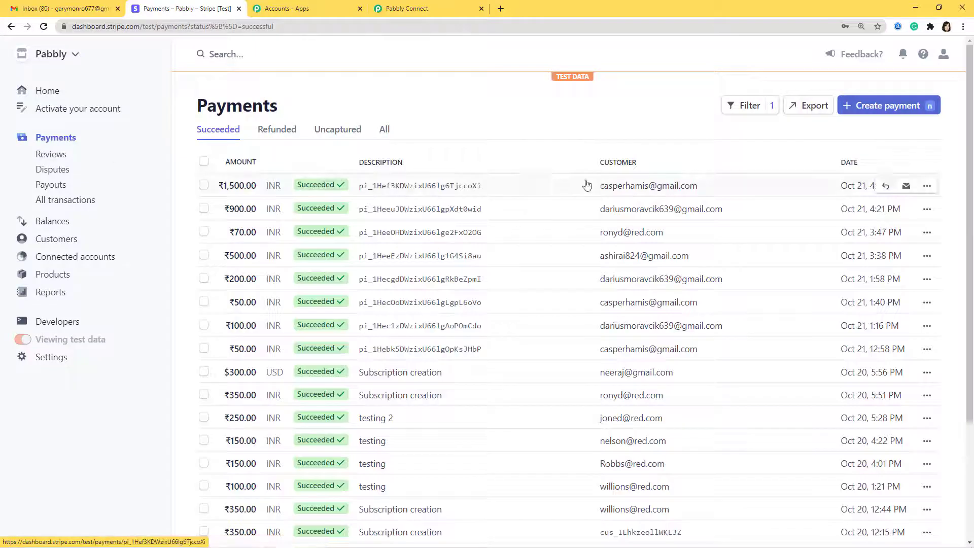
{"action": "left_click", "coordinate": [879, 109]}
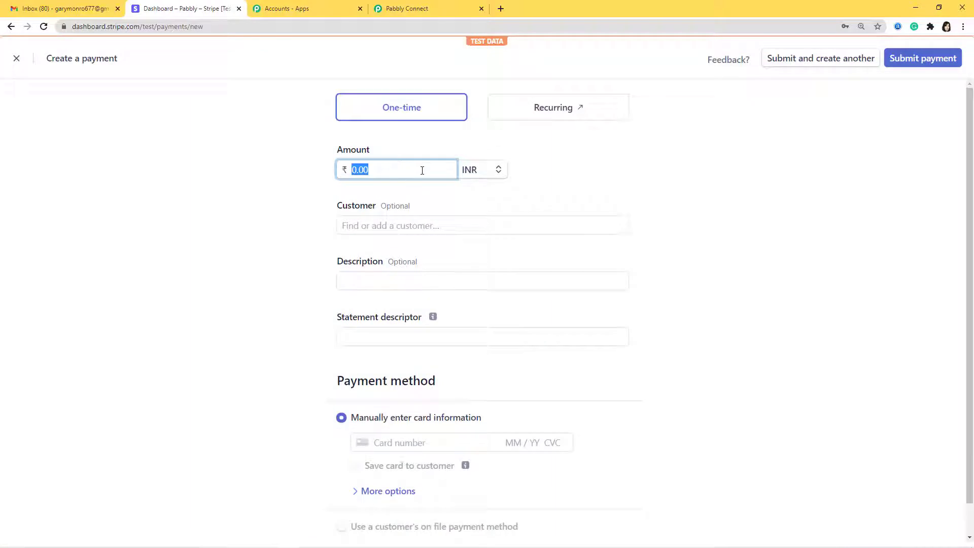
{"action": "type", "text": "700"}
{"action": "left_click", "coordinate": [473, 231]}
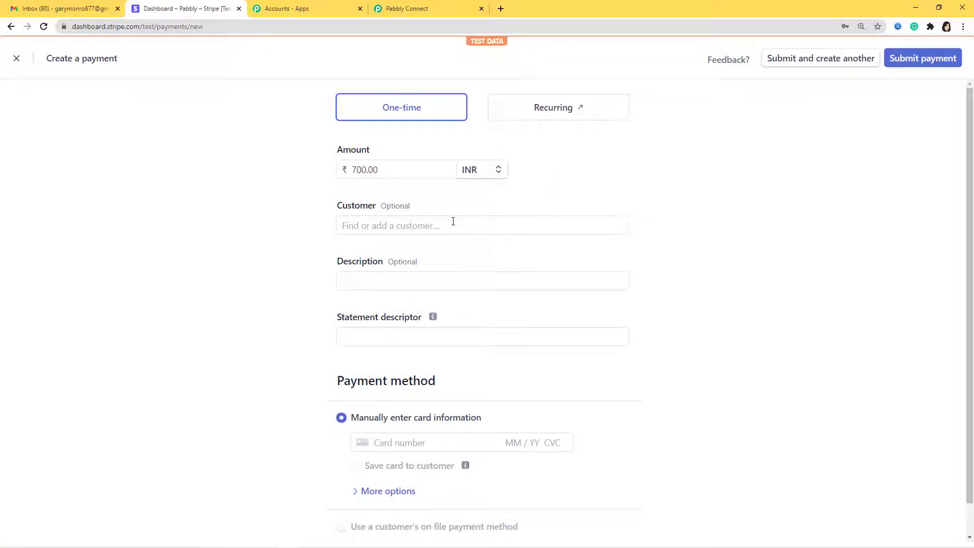
{"action": "left_click", "coordinate": [453, 221]}
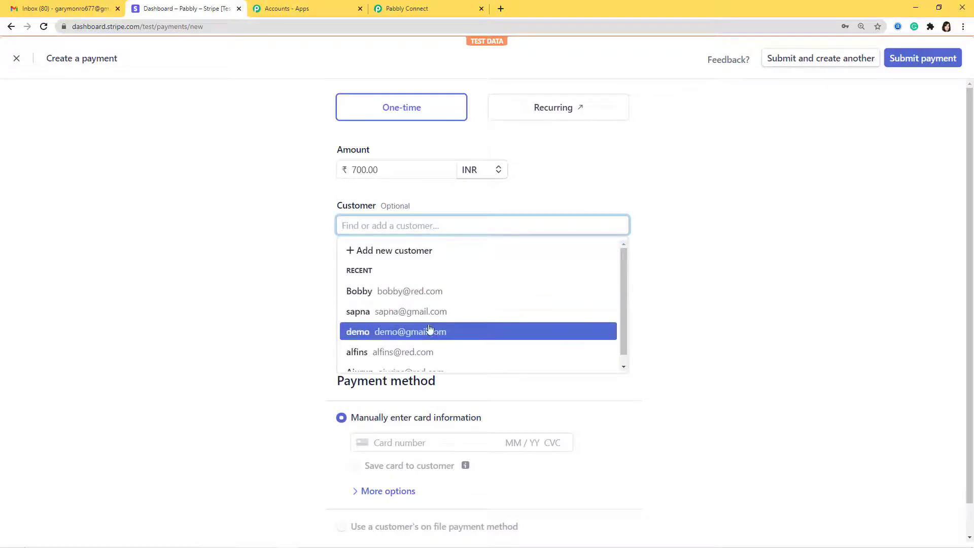
{"action": "left_click", "coordinate": [405, 314]}
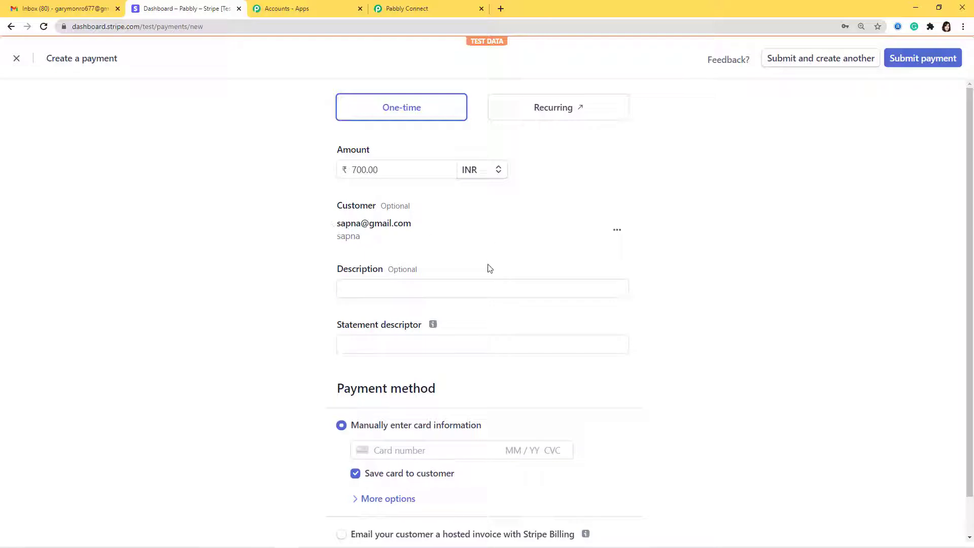
- Add statement descriptor 'Test Demo 1', enter the test card with expiry 02/34, and submit
{"action": "left_click", "coordinate": [492, 344]}
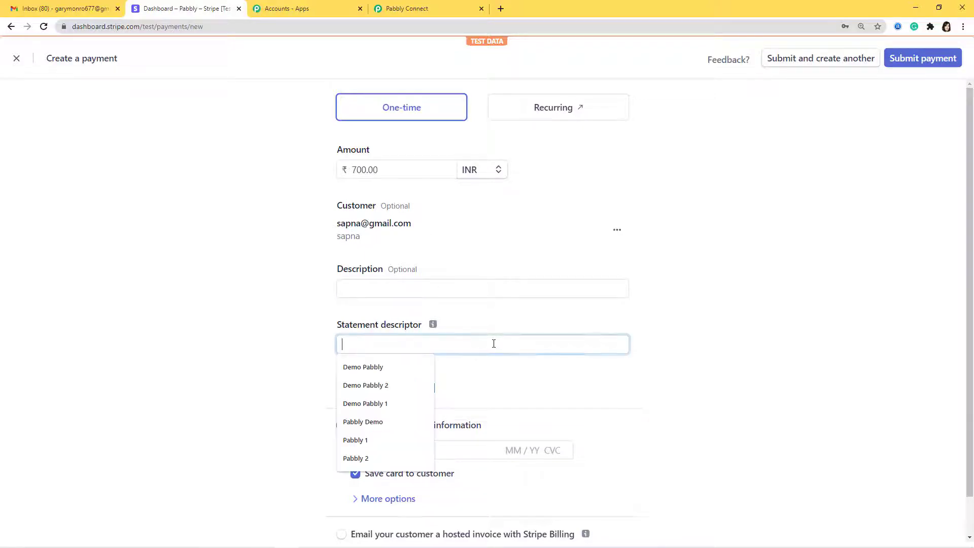
{"action": "type", "text": "T"}
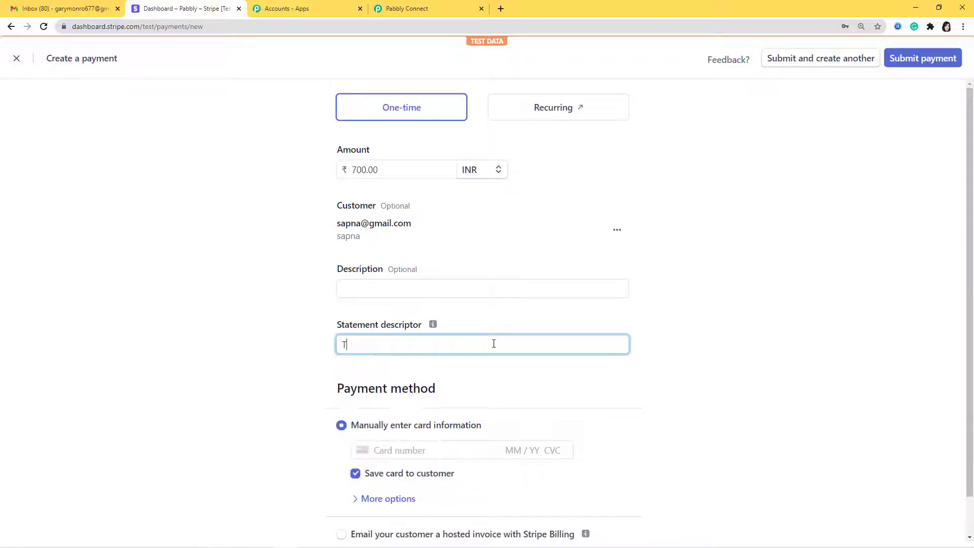
{"action": "type", "text": "est Demo 1"}
{"action": "scroll", "coordinate": [507, 344], "scroll_direction": "down", "scroll_amount": 1}
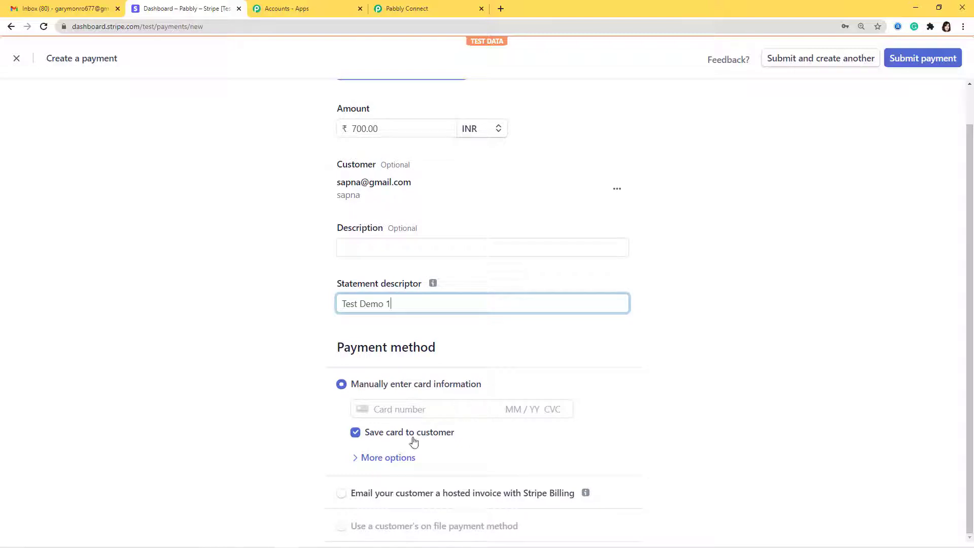
{"action": "left_click", "coordinate": [445, 409]}
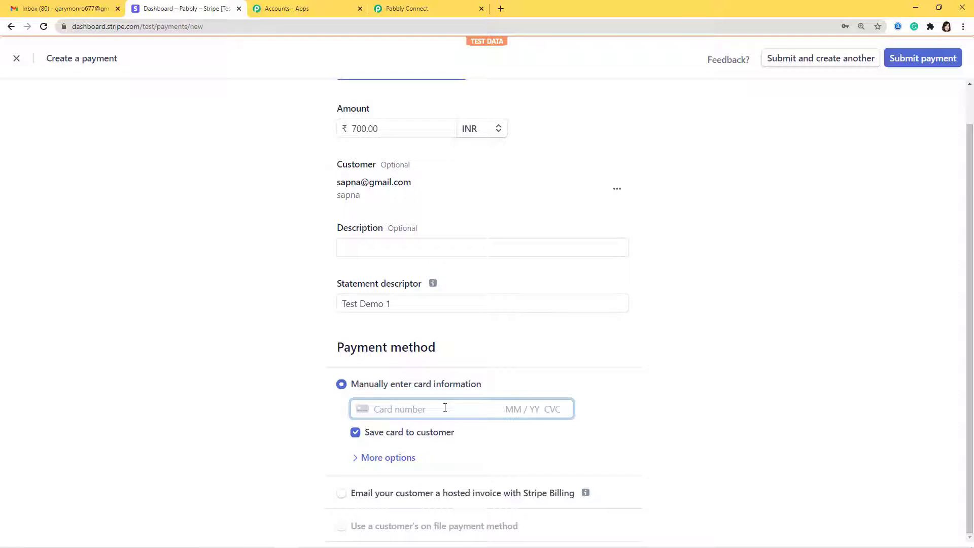
{"action": "key", "text": "ctrl+v"}
{"action": "type", "text": "02 / 3"}
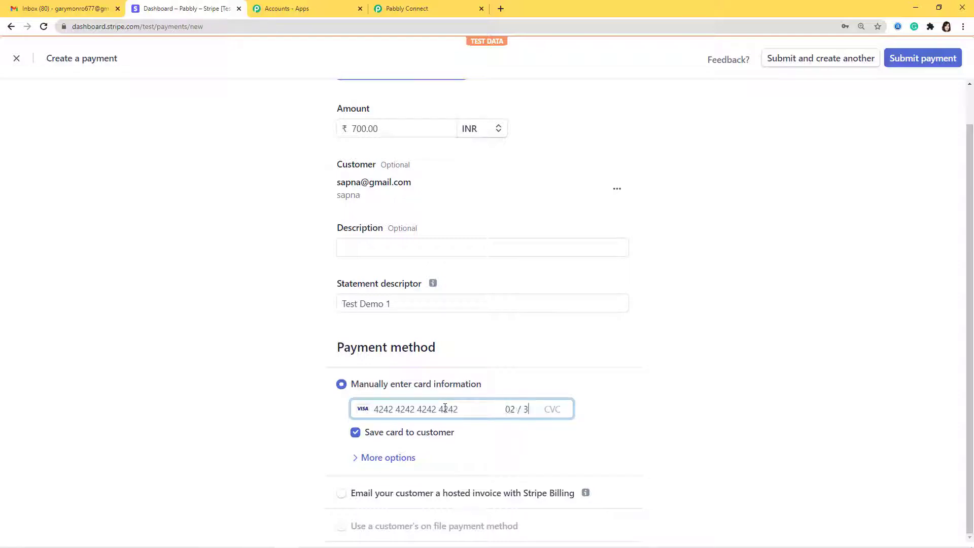
{"action": "type", "text": "4 123"}
{"action": "left_click", "coordinate": [905, 60]}
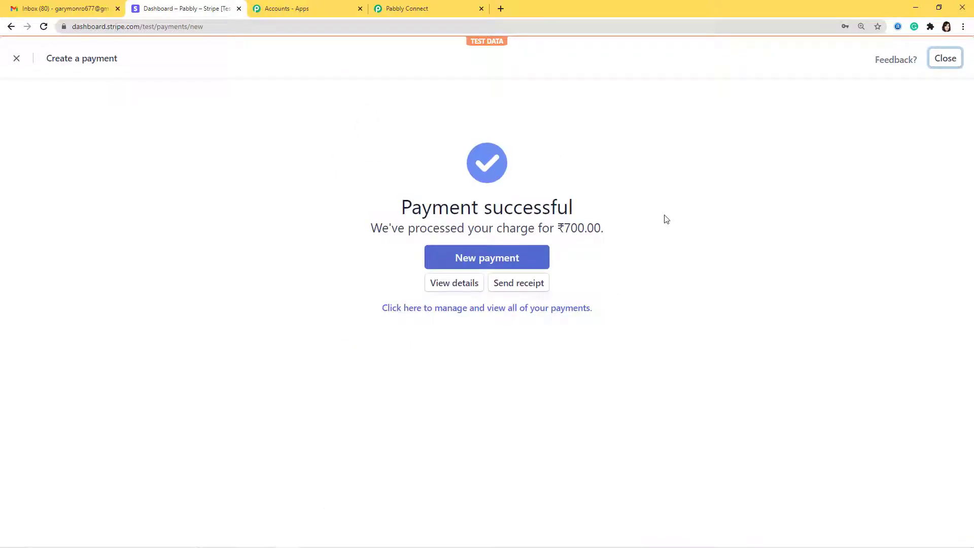
- Review the captured charge.succeeded webhook fields in the Pabbly Connect trigger
{"action": "left_click", "coordinate": [409, 10]}
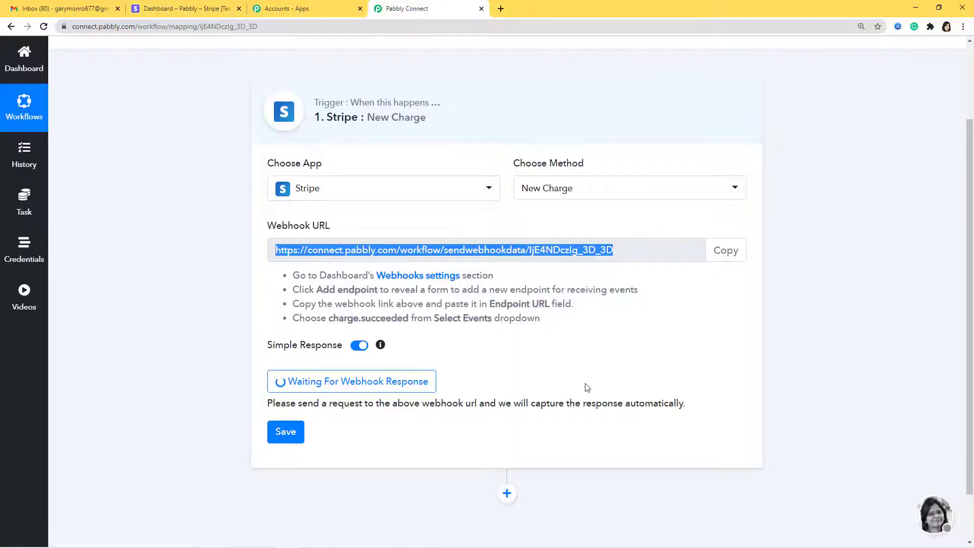
{"action": "scroll", "coordinate": [587, 388], "scroll_direction": "down", "scroll_amount": 1}
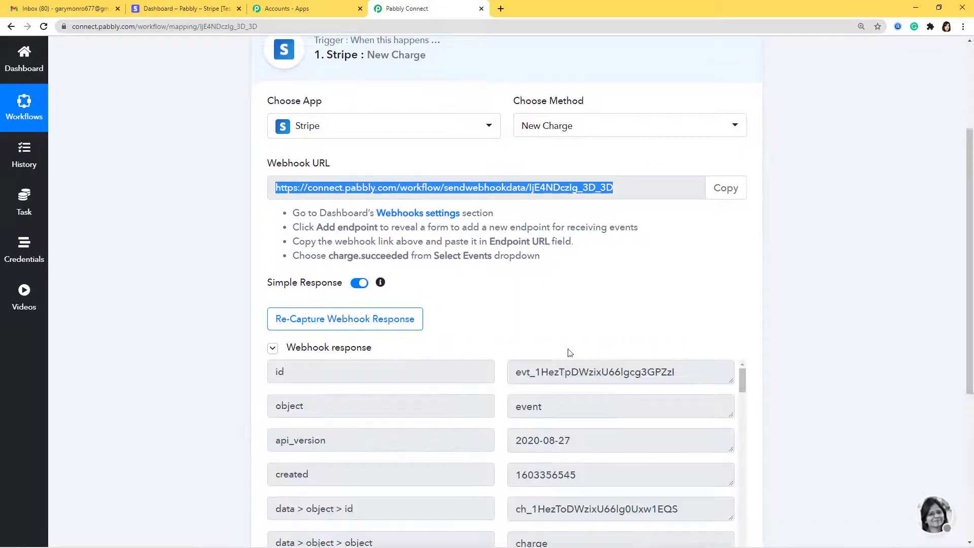
{"action": "scroll", "coordinate": [569, 349], "scroll_direction": "down", "scroll_amount": 6}
{"action": "scroll", "coordinate": [569, 349], "scroll_direction": "down", "scroll_amount": 10}
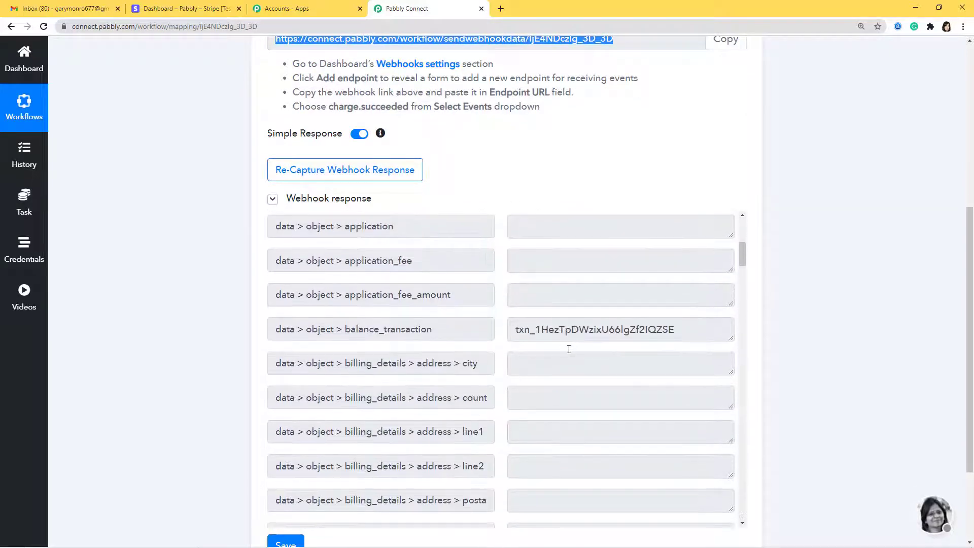
{"action": "scroll", "coordinate": [571, 347], "scroll_direction": "down", "scroll_amount": 12}
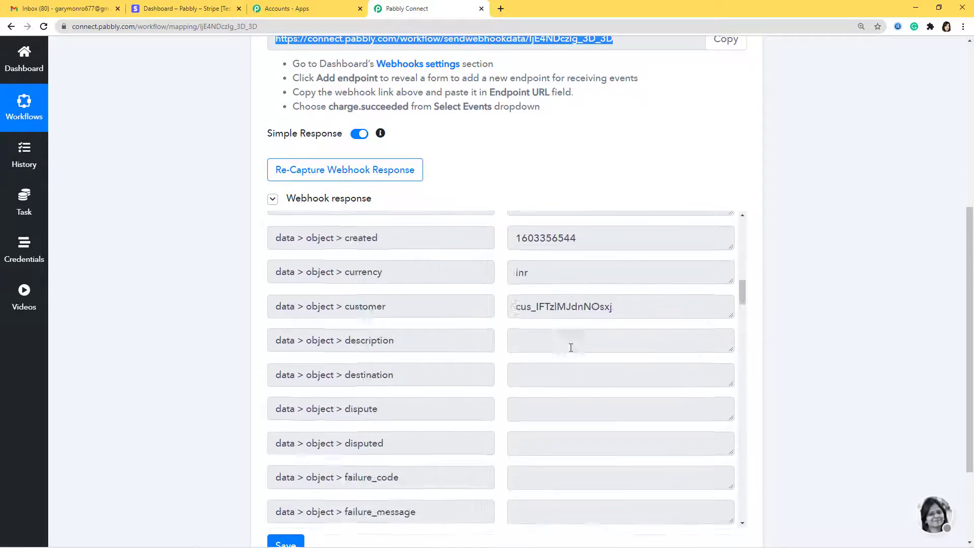
{"action": "scroll", "coordinate": [572, 343], "scroll_direction": "down", "scroll_amount": 3}
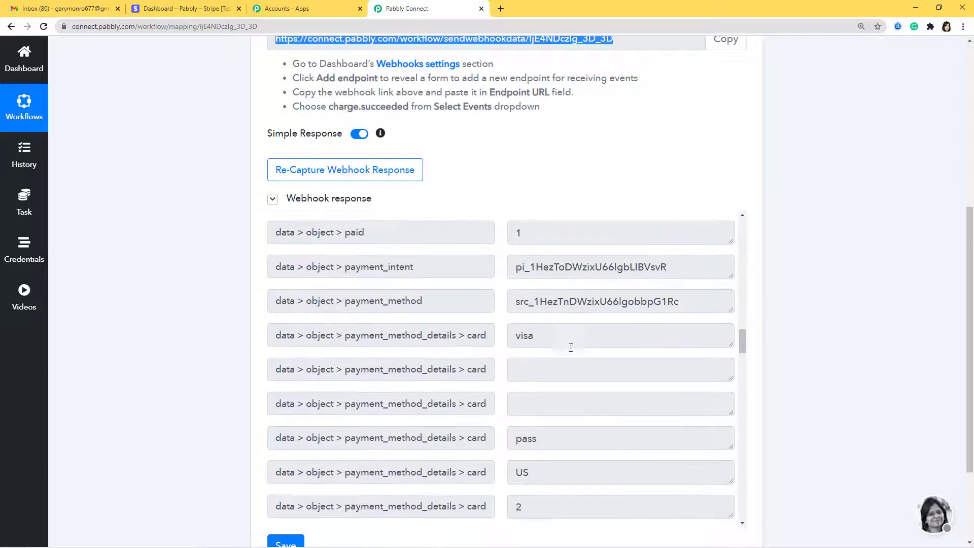
{"action": "scroll", "coordinate": [632, 335], "scroll_direction": "up", "scroll_amount": 3}
{"action": "scroll", "coordinate": [591, 345], "scroll_direction": "down", "scroll_amount": 15}
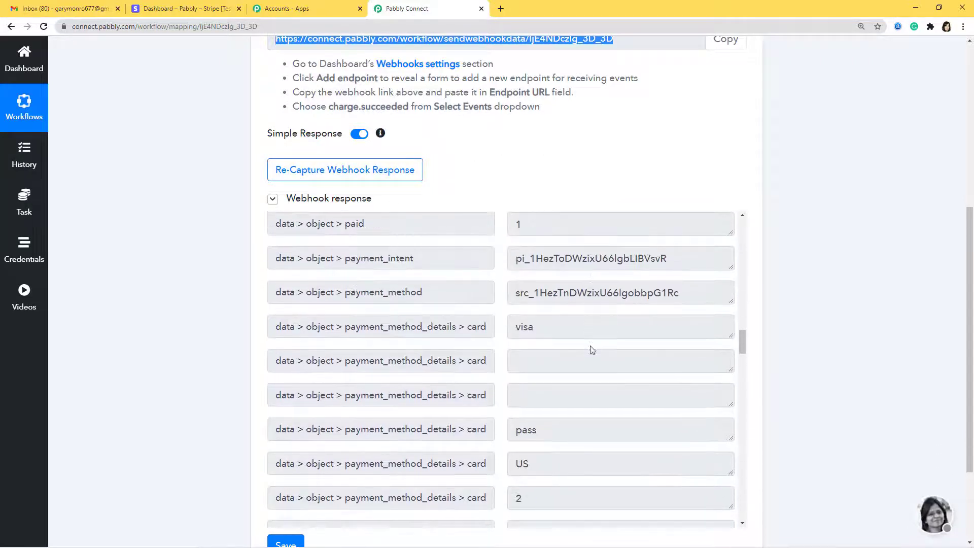
{"action": "scroll", "coordinate": [591, 346], "scroll_direction": "down", "scroll_amount": 11}
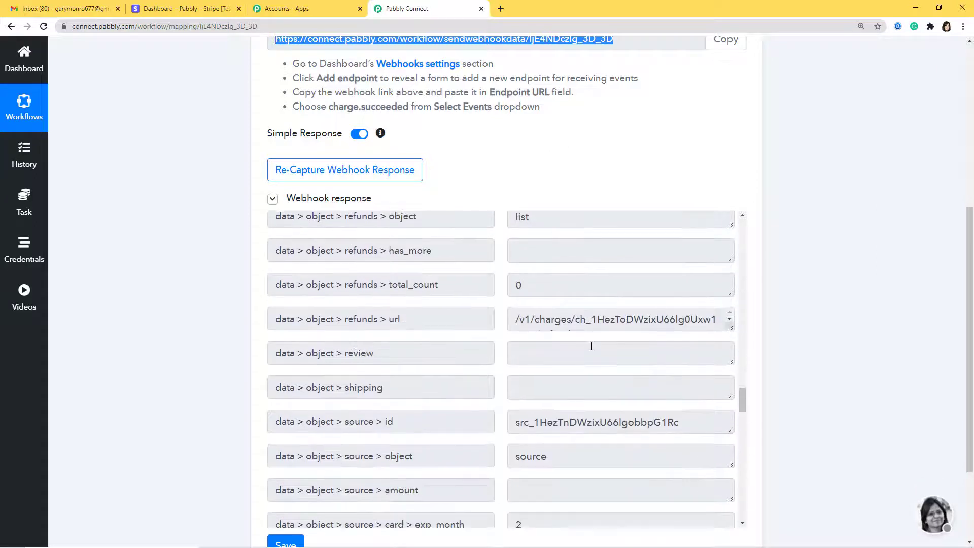
{"action": "scroll", "coordinate": [591, 346], "scroll_direction": "down", "scroll_amount": 14}
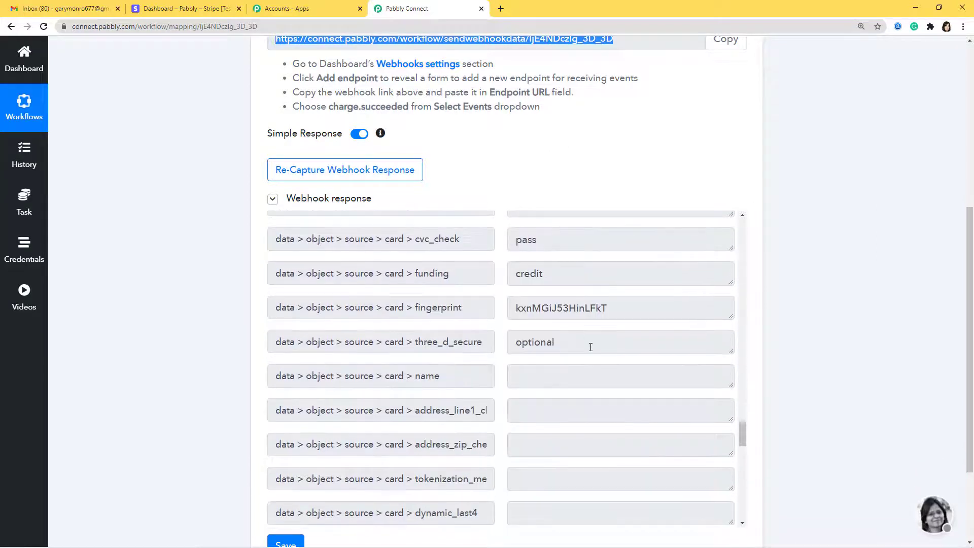
{"action": "scroll", "coordinate": [590, 347], "scroll_direction": "down", "scroll_amount": 14}
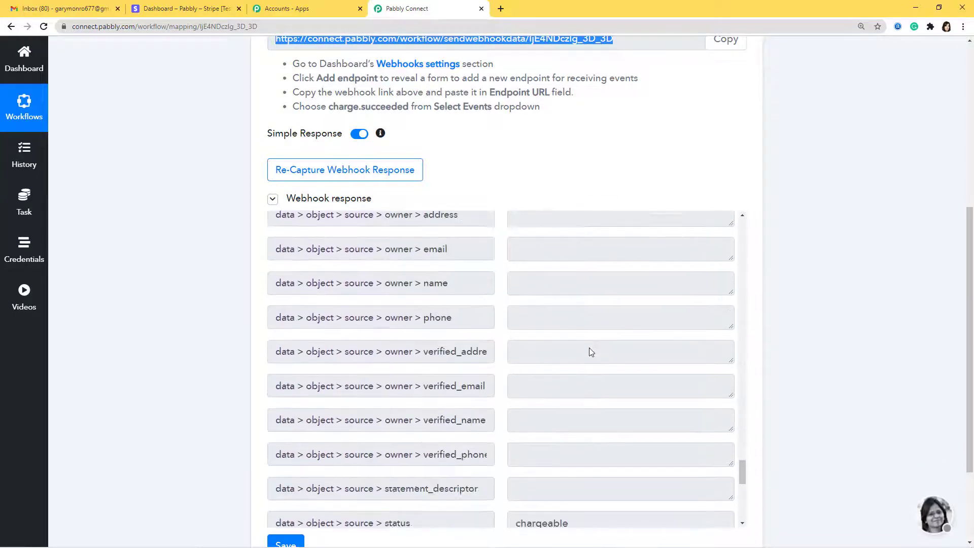
{"action": "scroll", "coordinate": [591, 350], "scroll_direction": "down", "scroll_amount": 14}
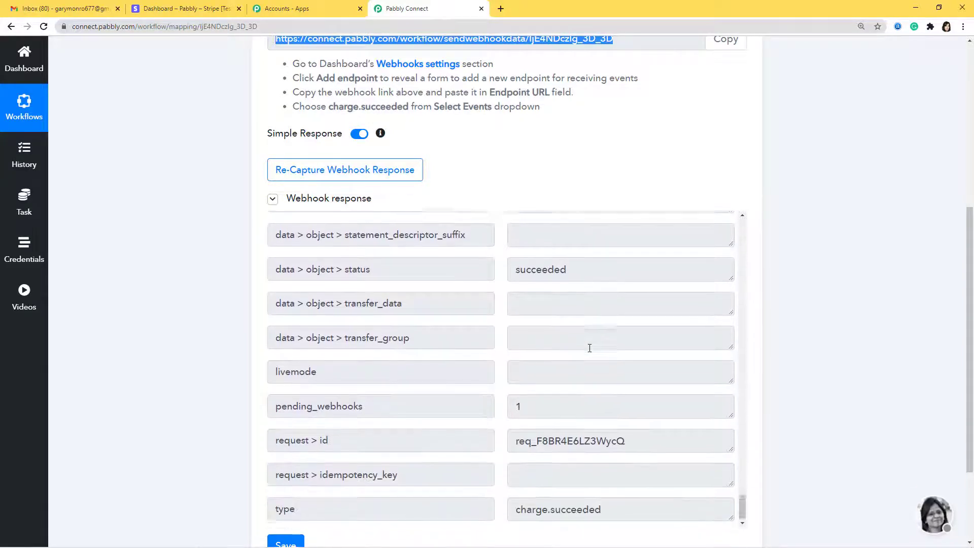
{"action": "scroll", "coordinate": [590, 348], "scroll_direction": "up", "scroll_amount": 10}
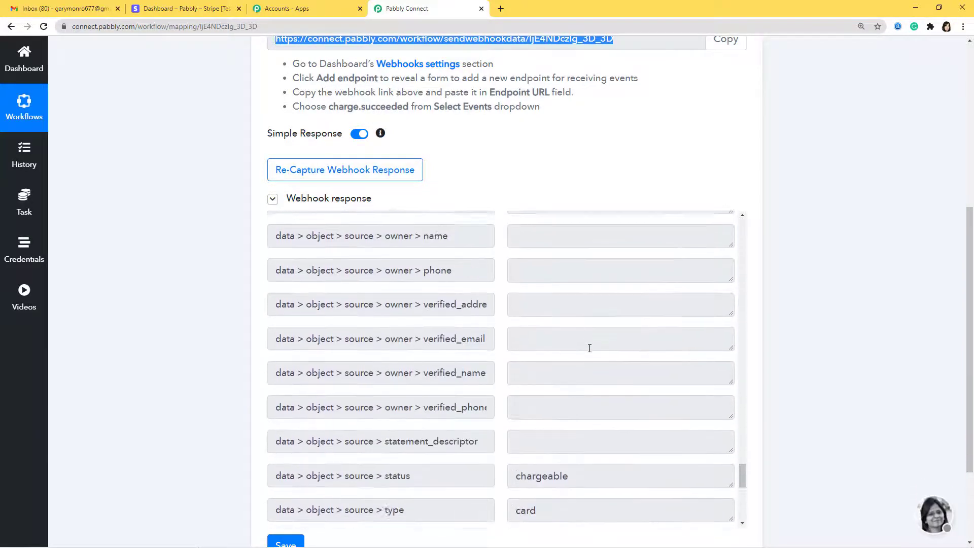
{"action": "scroll", "coordinate": [589, 348], "scroll_direction": "up", "scroll_amount": 12}
{"action": "scroll", "coordinate": [802, 381], "scroll_direction": "down", "scroll_amount": 3}
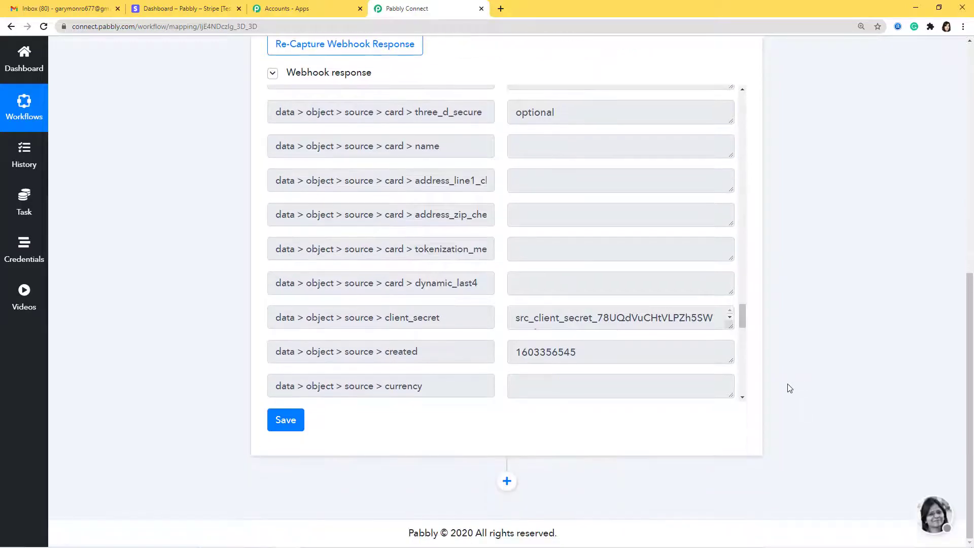
- Add a Stripe 'Retrieve a Customer' action step and begin Connect With Stripe
{"action": "left_click", "coordinate": [507, 481]}
{"action": "scroll", "coordinate": [569, 474], "scroll_direction": "down", "scroll_amount": 4}
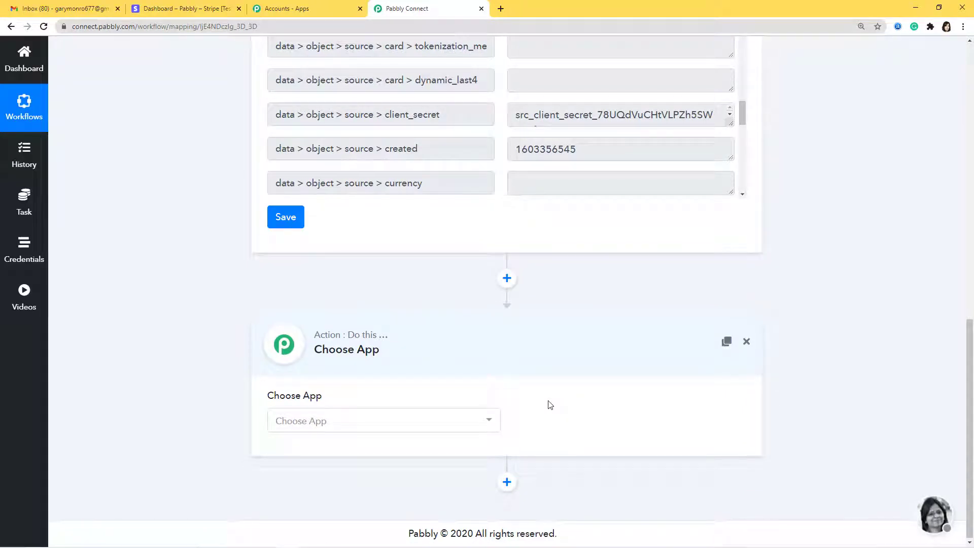
{"action": "left_click", "coordinate": [465, 426]}
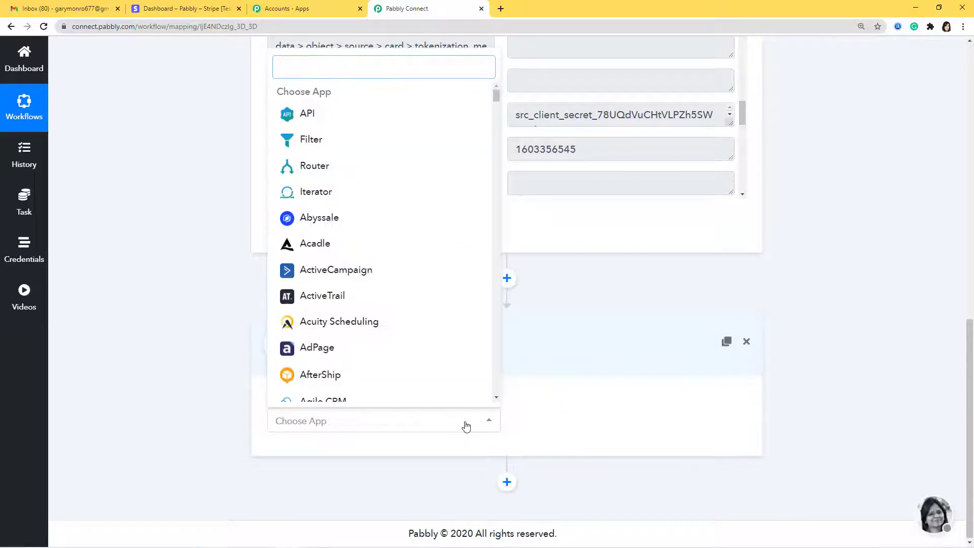
{"action": "type", "text": "Stripe"}
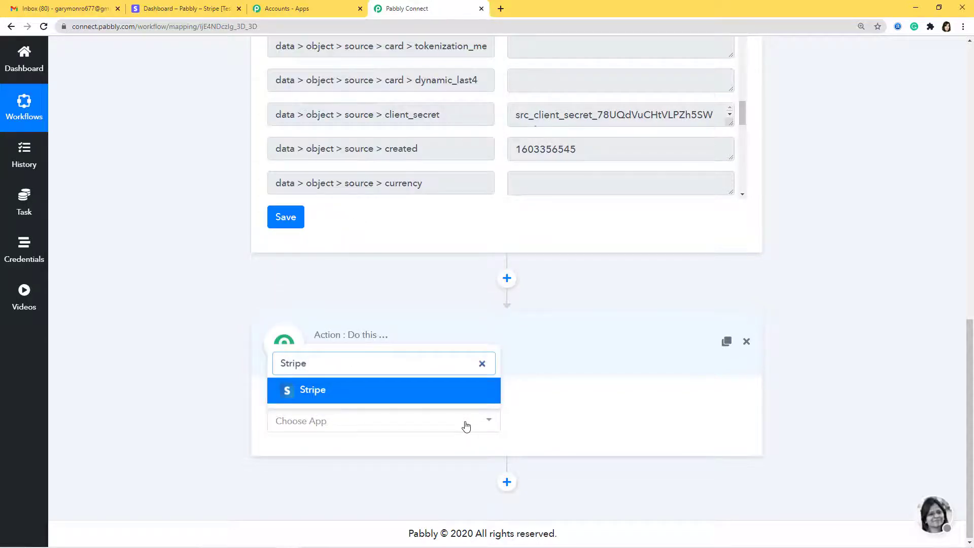
{"action": "left_click", "coordinate": [462, 392]}
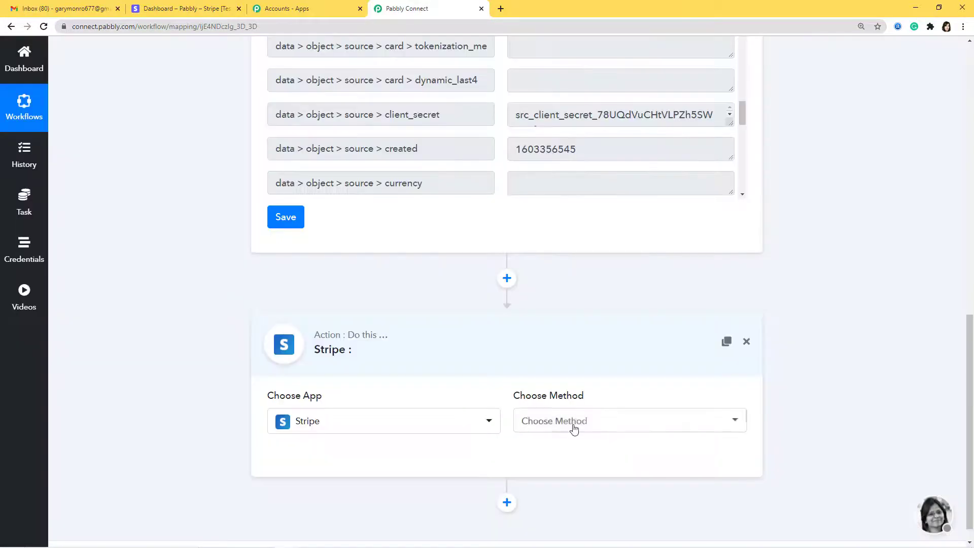
{"action": "left_click", "coordinate": [574, 429]}
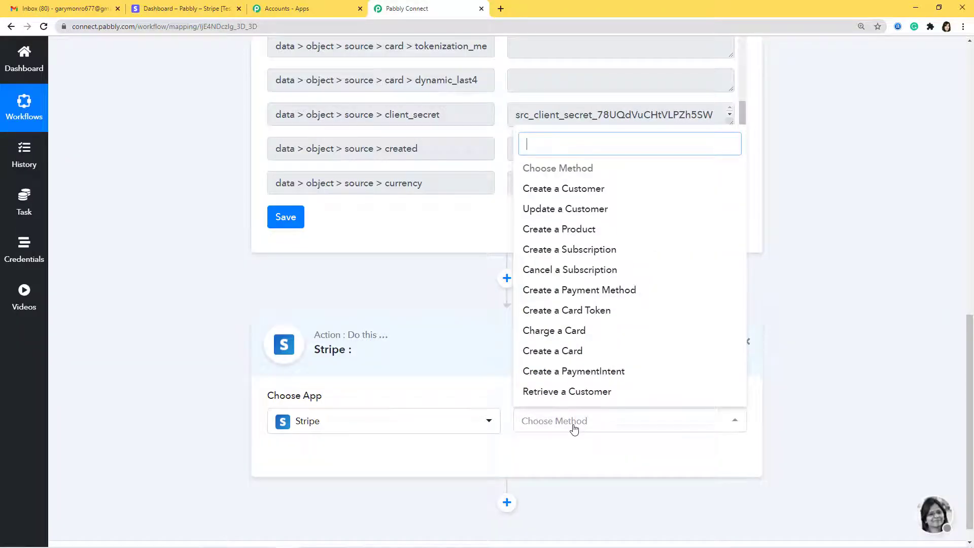
{"action": "left_click", "coordinate": [559, 397]}
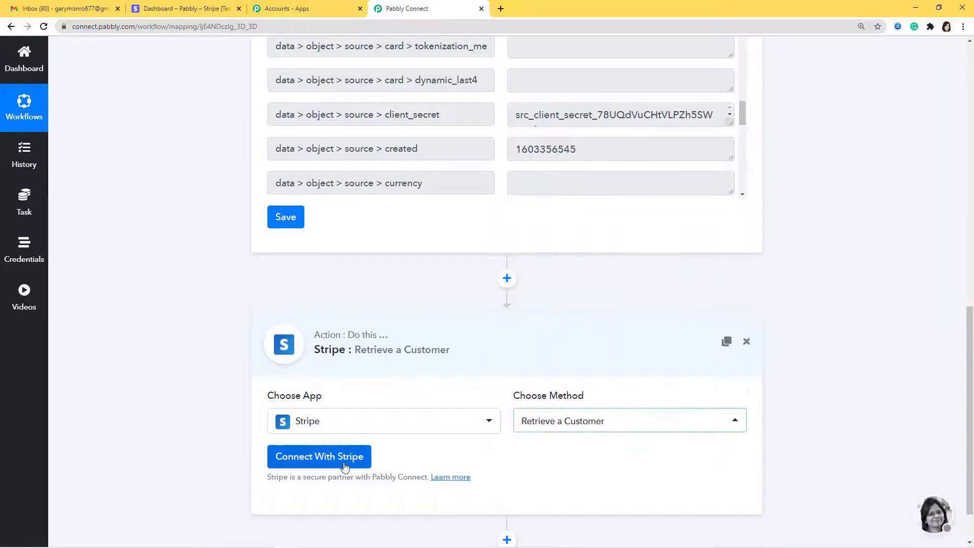
{"action": "left_click", "coordinate": [325, 457]}
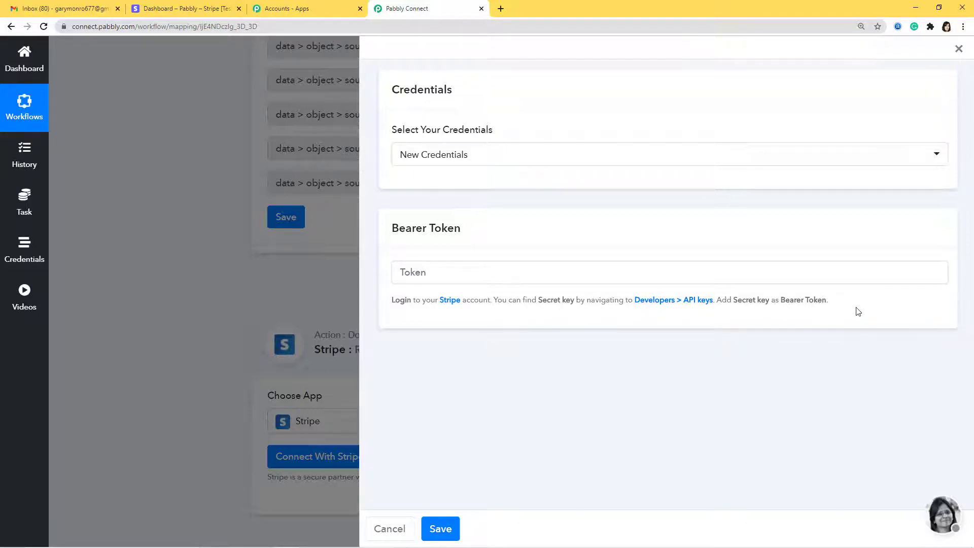
{"action": "left_click", "coordinate": [210, 9]}
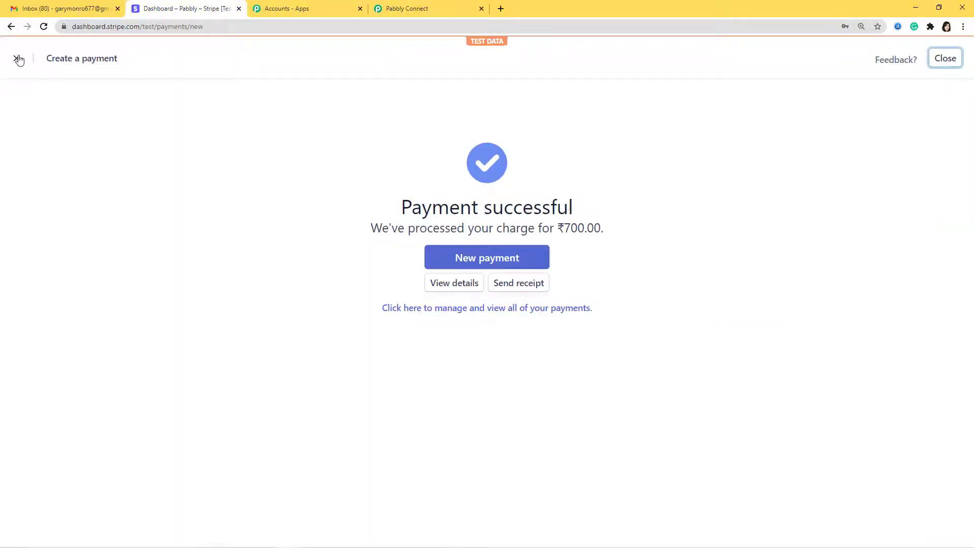
- Reveal and copy the test secret key from Stripe's Developers > API keys page
{"action": "left_click", "coordinate": [19, 60]}
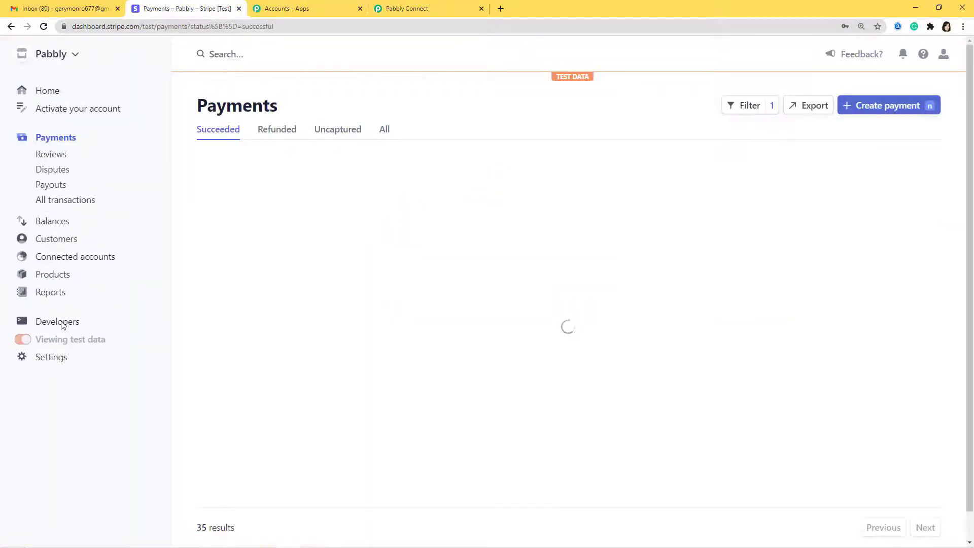
{"action": "left_click", "coordinate": [57, 321]}
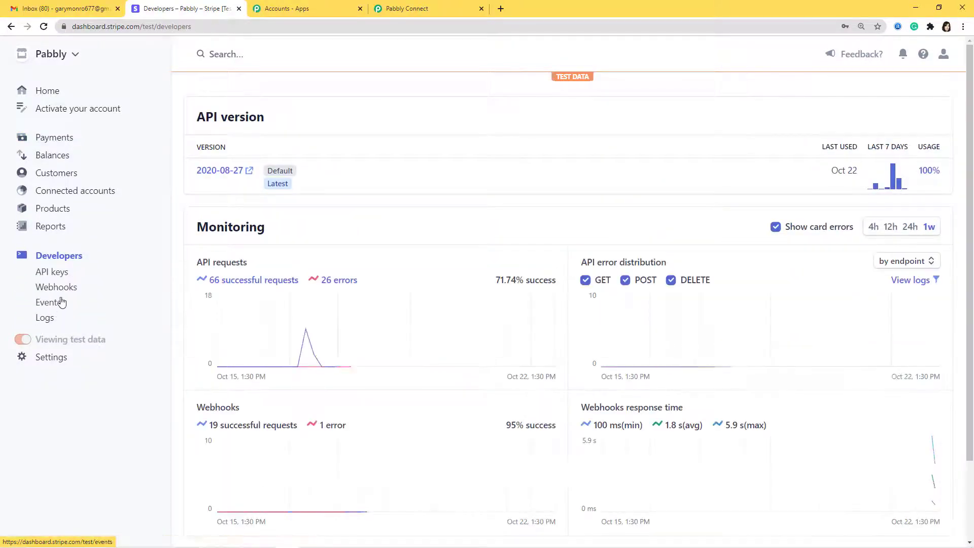
{"action": "left_click", "coordinate": [56, 272]}
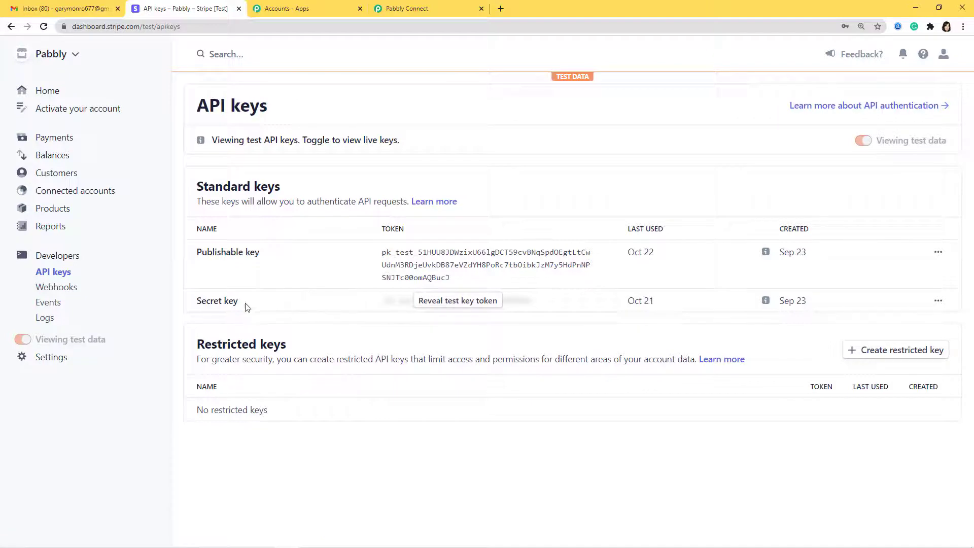
{"action": "left_click", "coordinate": [467, 302]}
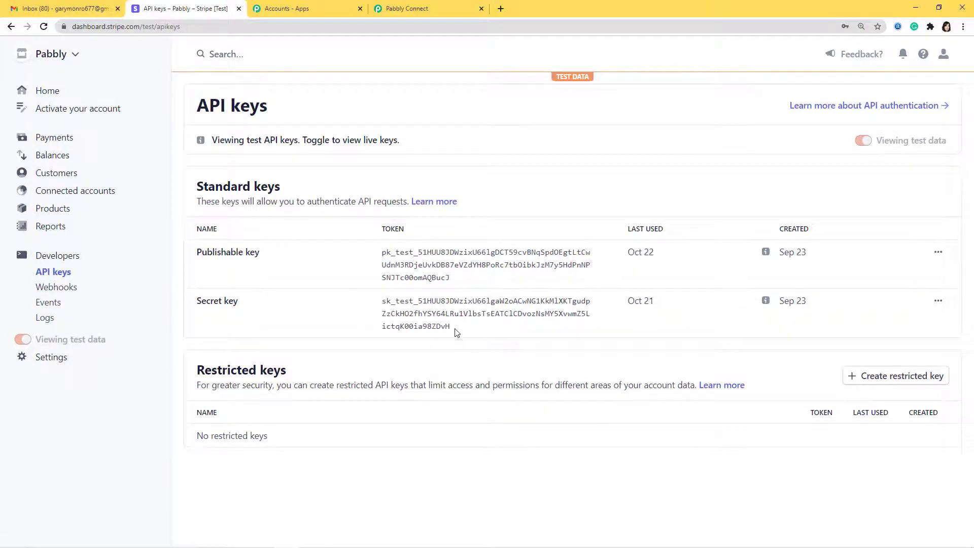
{"action": "left_click_drag", "start_coordinate": [446, 327], "coordinate": [389, 303]}
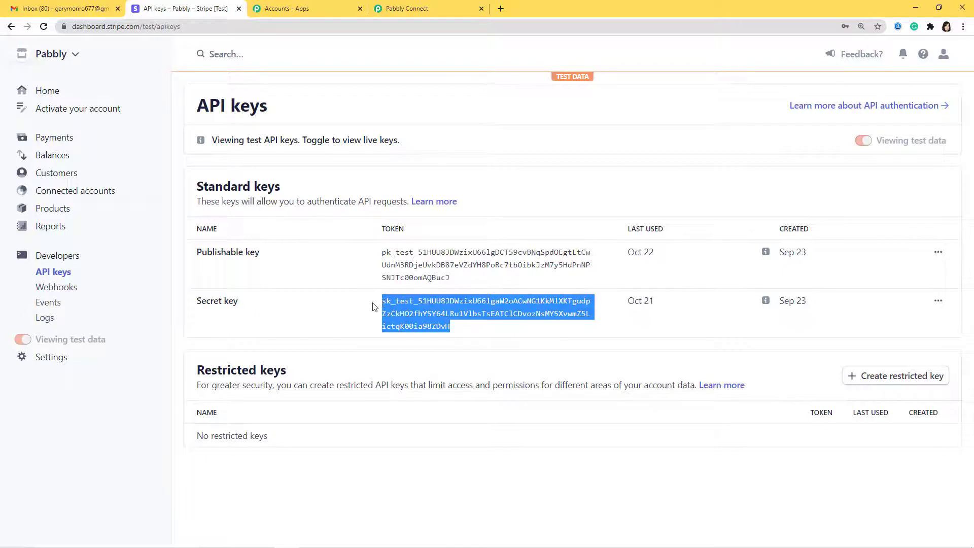
{"action": "left_click", "coordinate": [420, 8]}
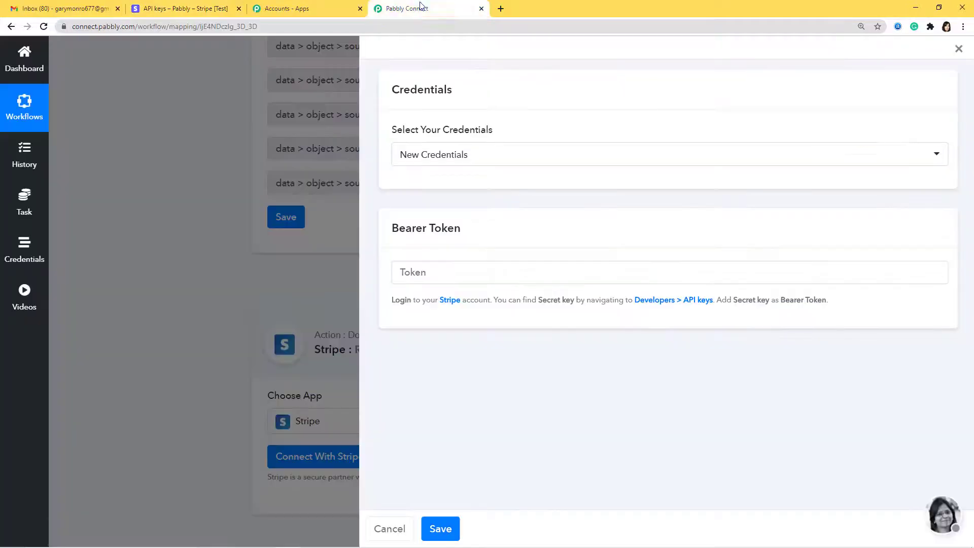
- Paste the Stripe secret key as the Bearer Token and save the connection
{"action": "left_click", "coordinate": [436, 270]}
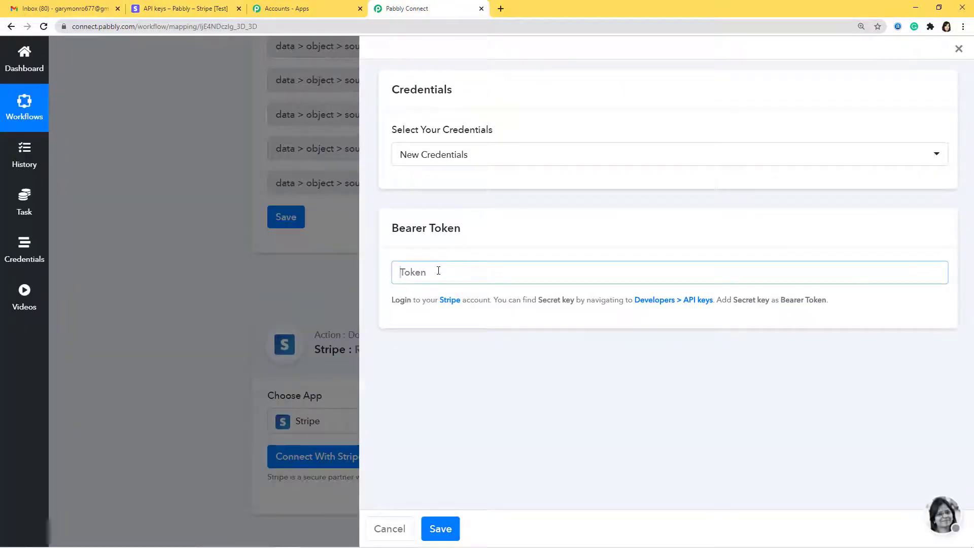
{"action": "key", "text": "ctrl+v"}
{"action": "left_click", "coordinate": [441, 527]}
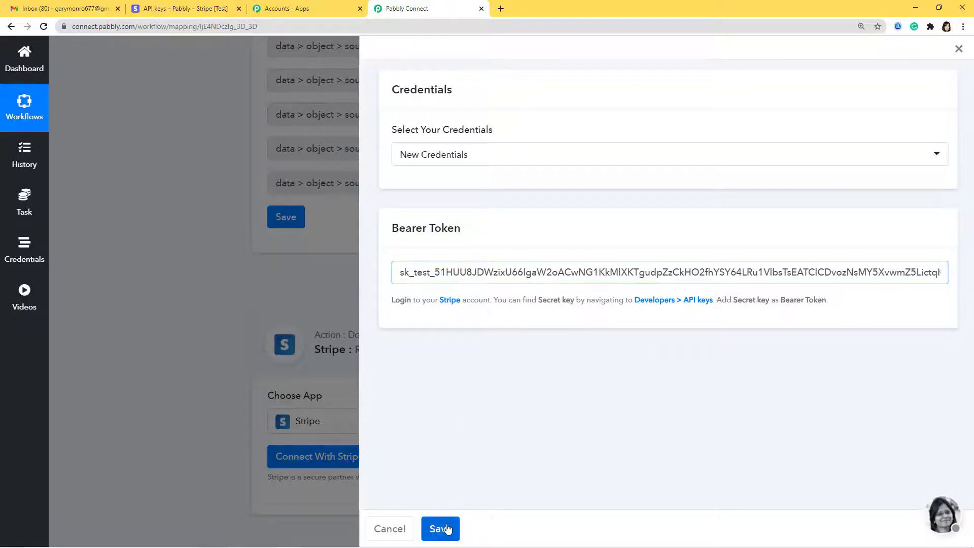
- Map data > object > customer into Customer ID and send a test request
{"action": "scroll", "coordinate": [465, 452], "scroll_direction": "down", "scroll_amount": 3}
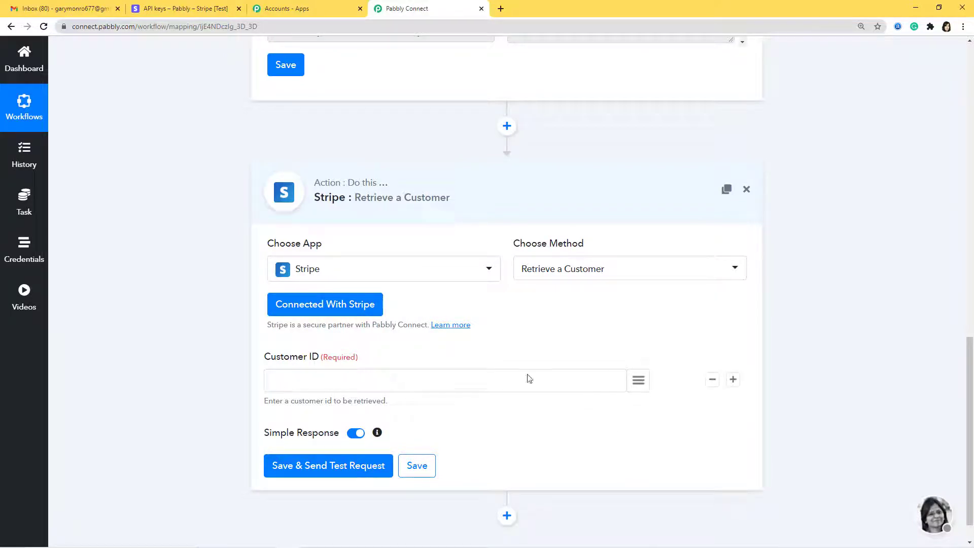
{"action": "left_click", "coordinate": [641, 381]}
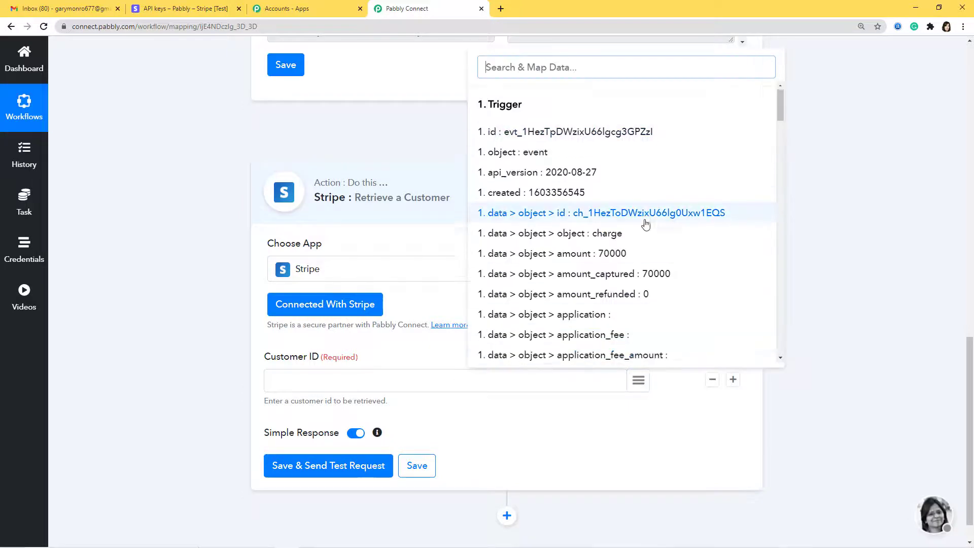
{"action": "scroll", "coordinate": [646, 224], "scroll_direction": "down", "scroll_amount": 7}
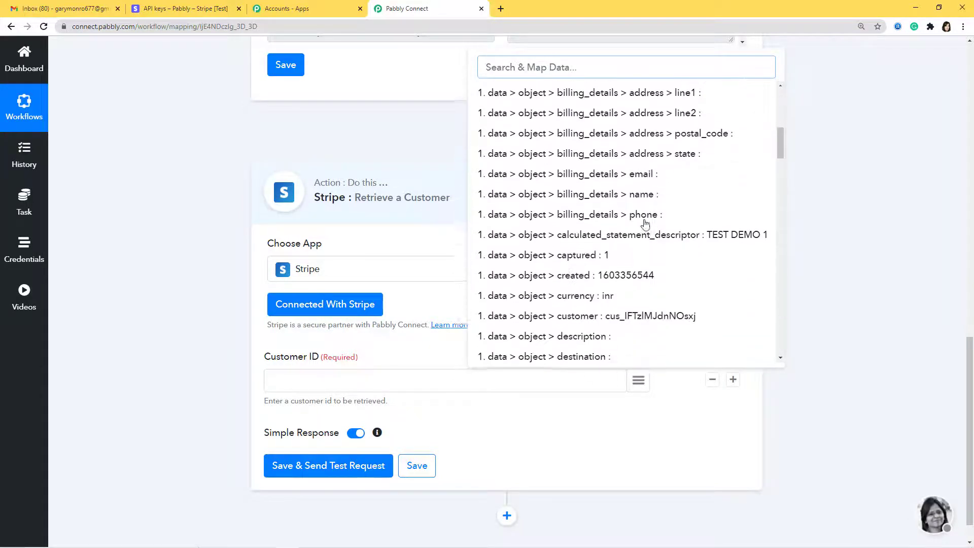
{"action": "scroll", "coordinate": [649, 225], "scroll_direction": "down", "scroll_amount": 2}
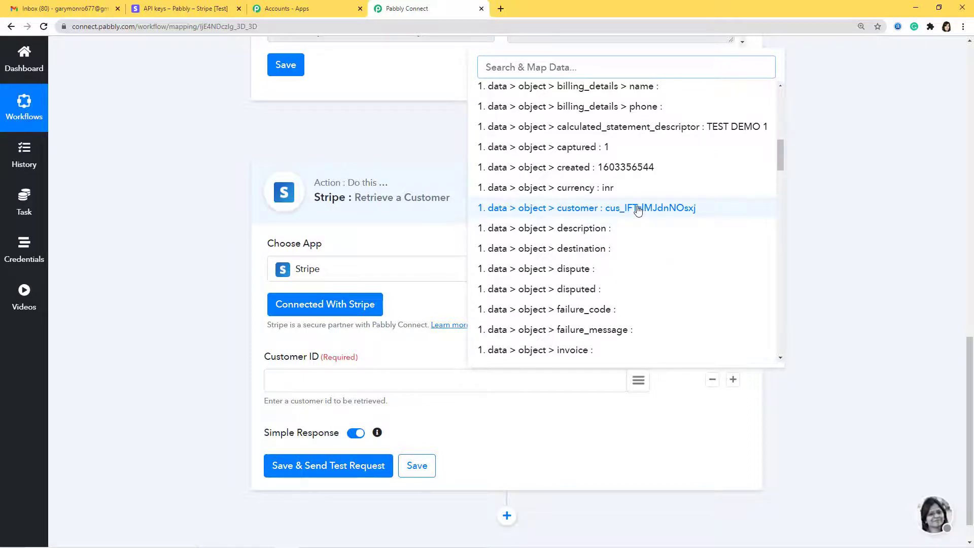
{"action": "left_click", "coordinate": [638, 210]}
{"action": "scroll", "coordinate": [588, 229], "scroll_direction": "down", "scroll_amount": 1}
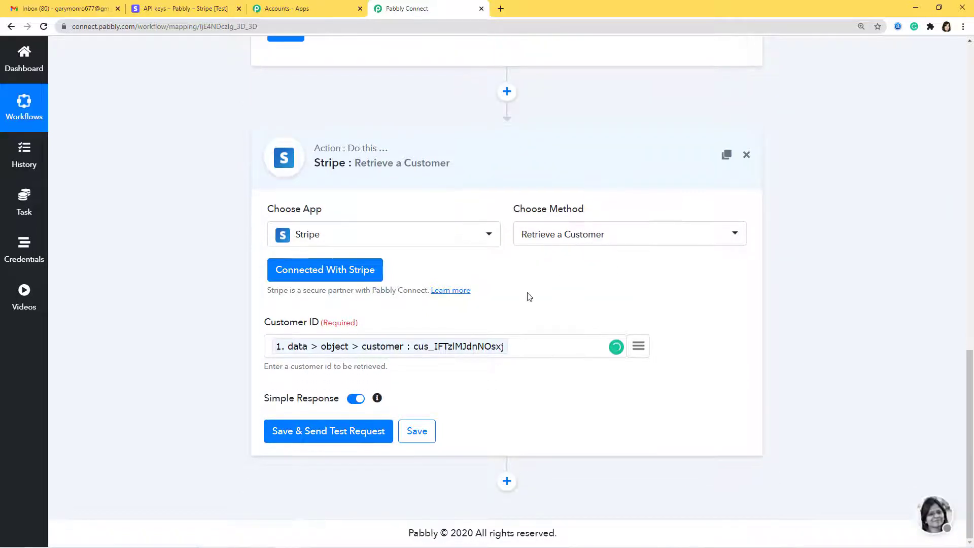
{"action": "left_click", "coordinate": [340, 431]}
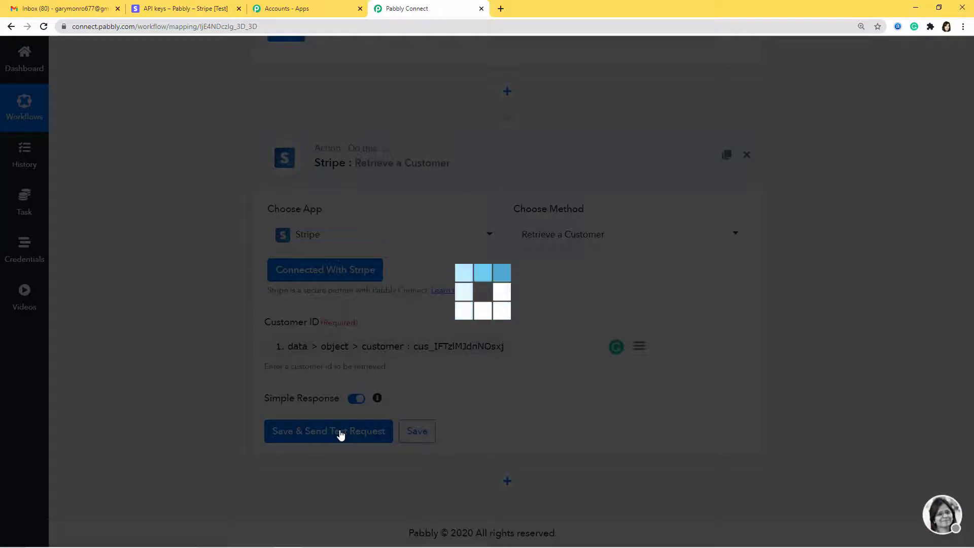
- Review the customer data returned by the test and save the Retrieve a Customer step
{"action": "scroll", "coordinate": [736, 266], "scroll_direction": "down", "scroll_amount": 6}
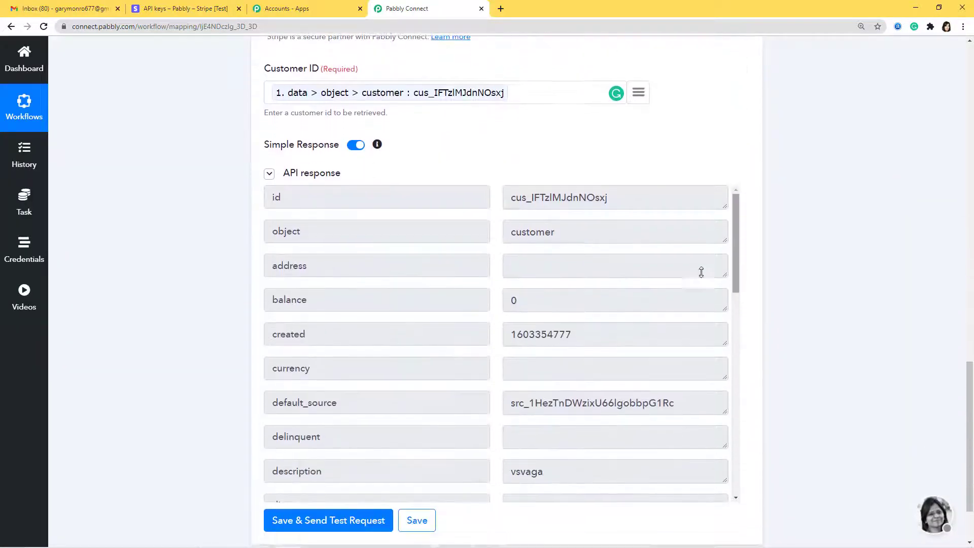
{"action": "scroll", "coordinate": [684, 282], "scroll_direction": "down", "scroll_amount": 4}
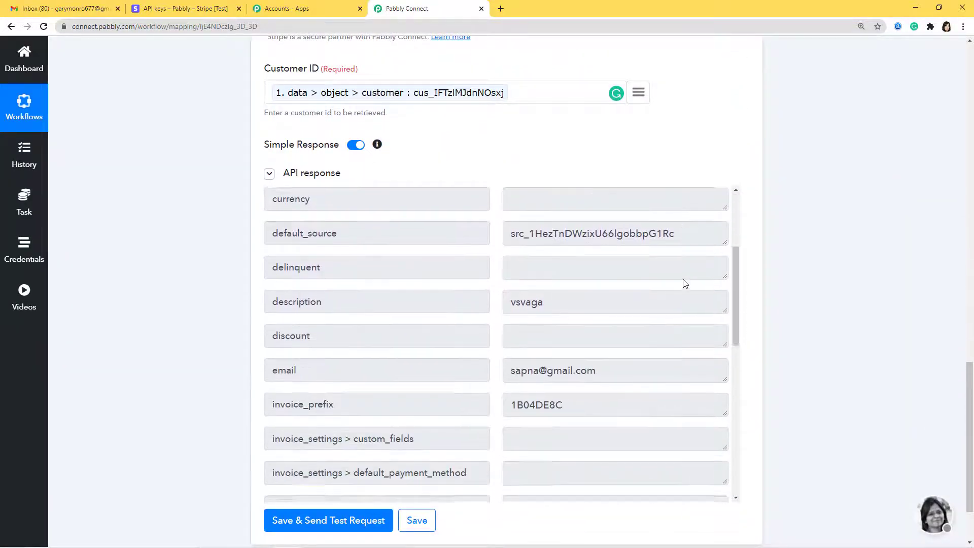
{"action": "scroll", "coordinate": [651, 338], "scroll_direction": "down", "scroll_amount": 5}
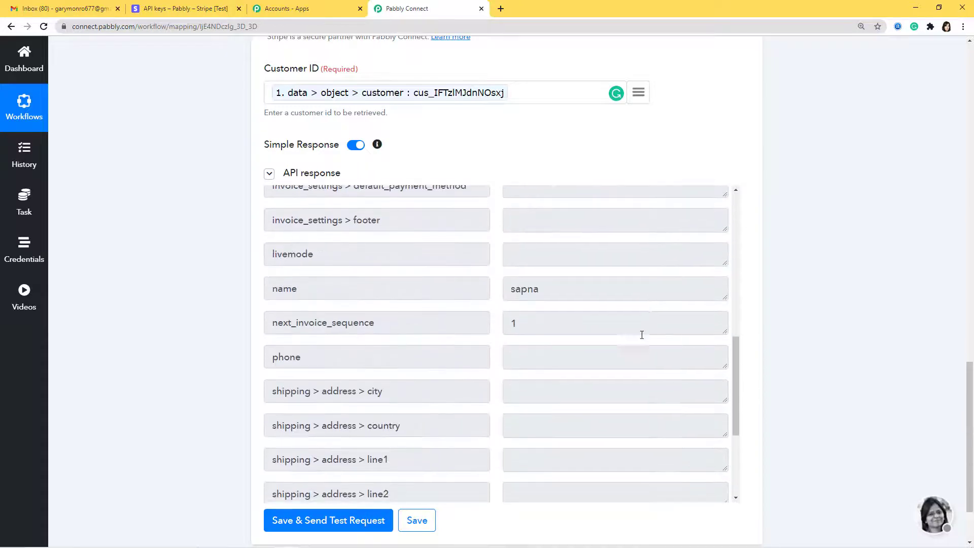
{"action": "scroll", "coordinate": [674, 289], "scroll_direction": "down", "scroll_amount": 4}
{"action": "scroll", "coordinate": [791, 300], "scroll_direction": "down", "scroll_amount": 2}
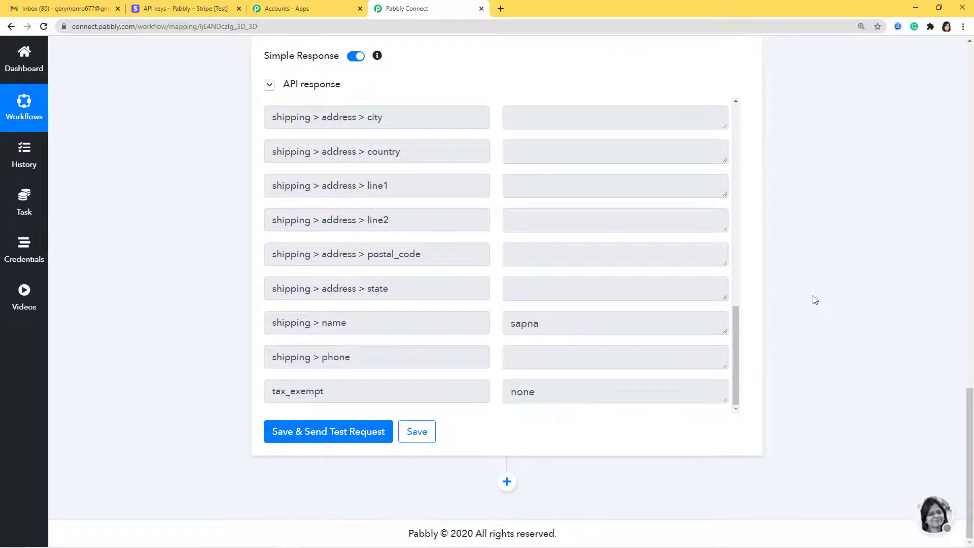
{"action": "left_click", "coordinate": [416, 432]}
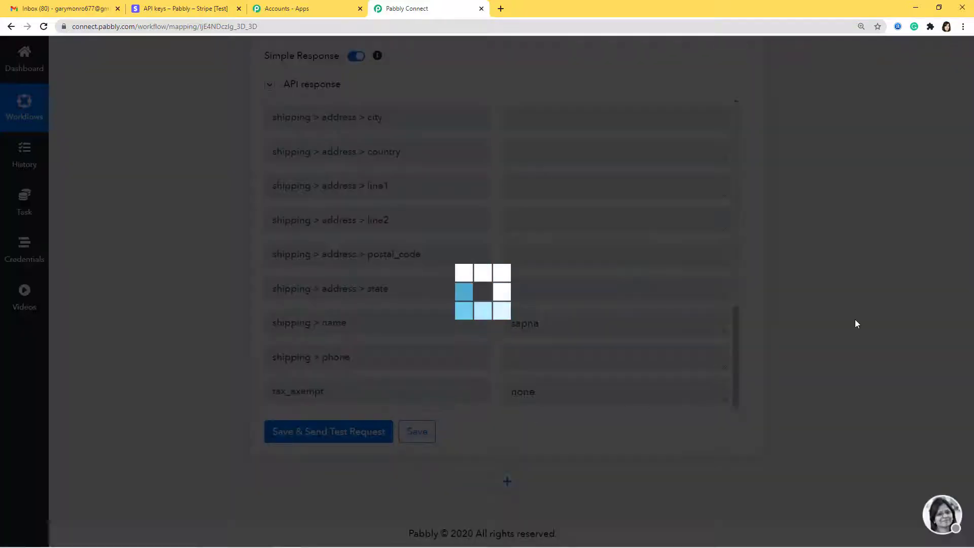
{"action": "left_click", "coordinate": [487, 359]}
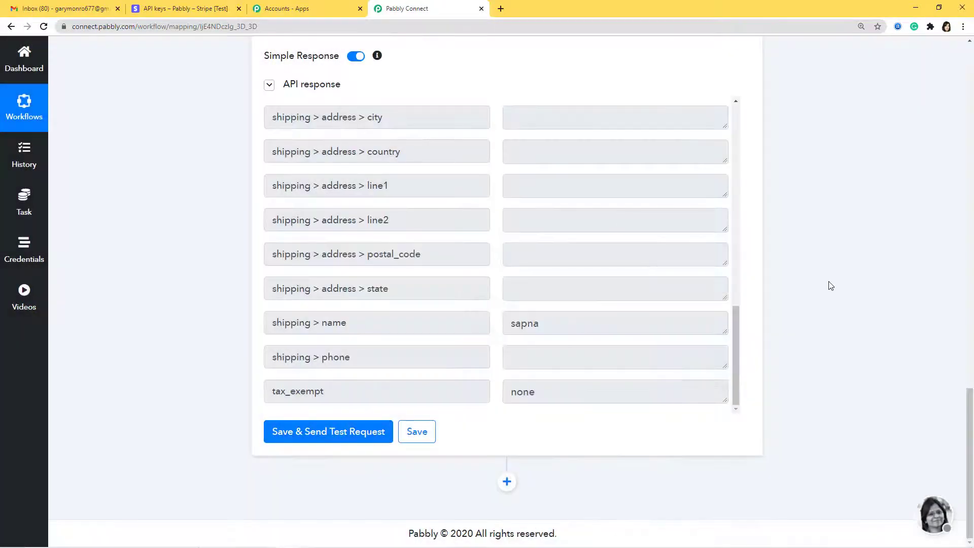
- Scroll through the webhook response to check the customer's name, email and tax_exempt none
{"action": "scroll", "coordinate": [830, 285], "scroll_direction": "up", "scroll_amount": 5}
{"action": "scroll", "coordinate": [831, 286], "scroll_direction": "up", "scroll_amount": 12}
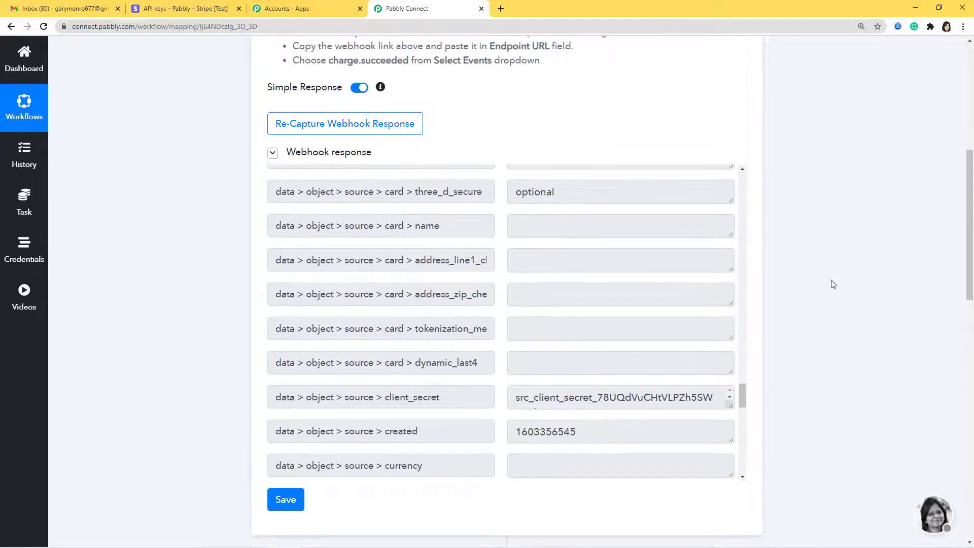
{"action": "scroll", "coordinate": [691, 429], "scroll_direction": "up", "scroll_amount": 10}
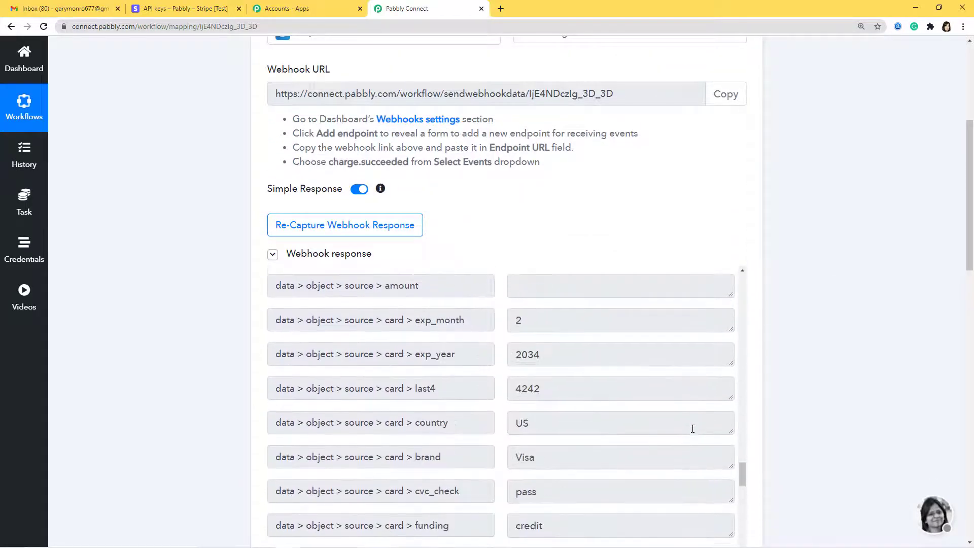
{"action": "scroll", "coordinate": [693, 429], "scroll_direction": "up", "scroll_amount": 10}
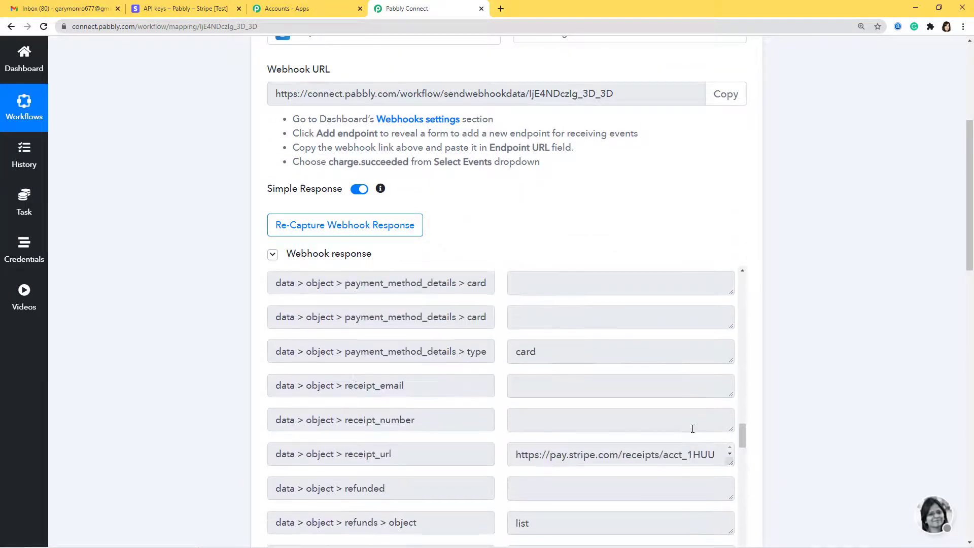
{"action": "scroll", "coordinate": [693, 429], "scroll_direction": "up", "scroll_amount": 10}
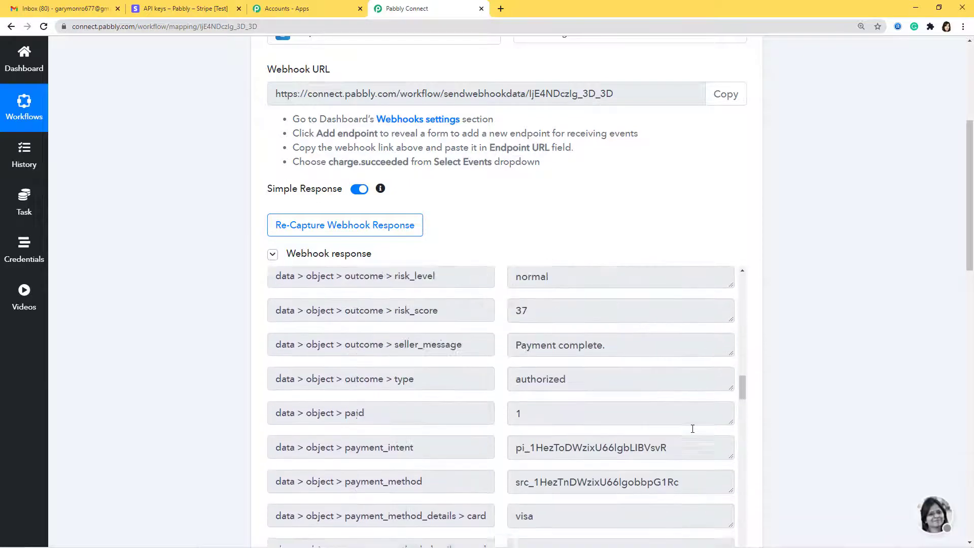
{"action": "scroll", "coordinate": [692, 429], "scroll_direction": "up", "scroll_amount": 10}
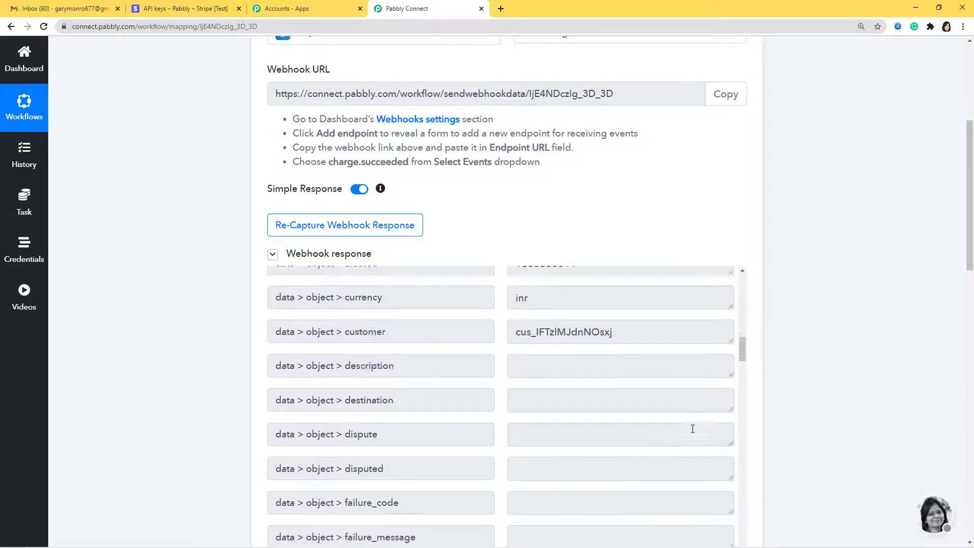
{"action": "scroll", "coordinate": [693, 429], "scroll_direction": "up", "scroll_amount": 8}
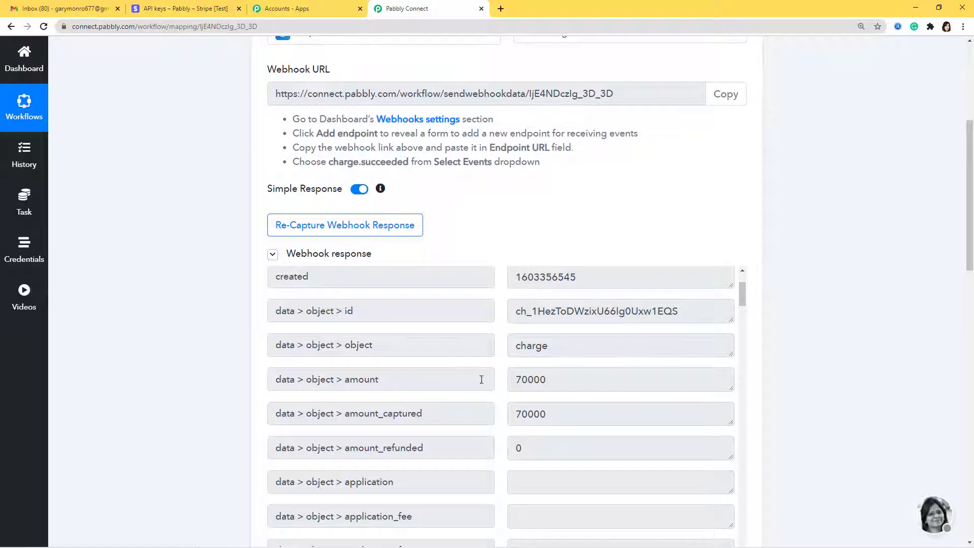
{"action": "scroll", "coordinate": [573, 355], "scroll_direction": "down", "scroll_amount": 1}
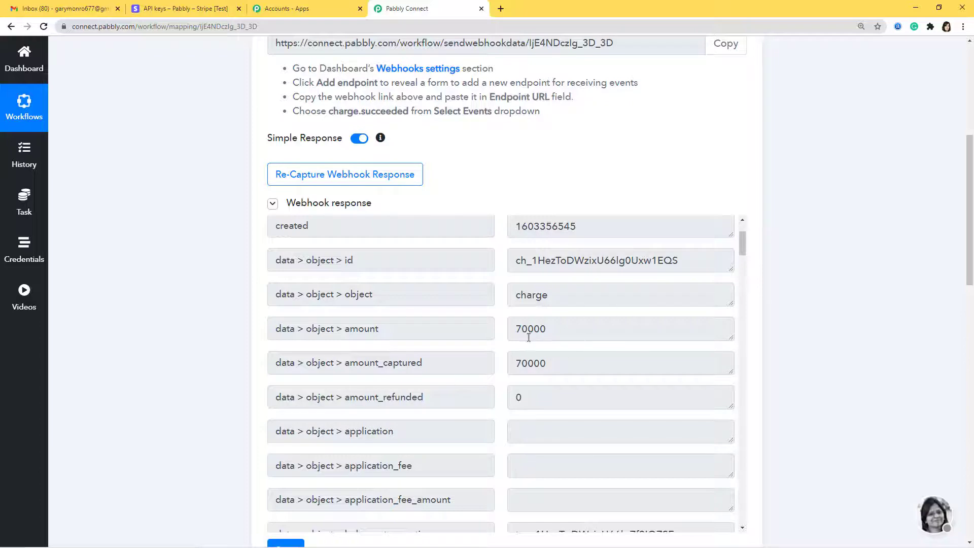
{"action": "scroll", "coordinate": [773, 348], "scroll_direction": "down", "scroll_amount": 15}
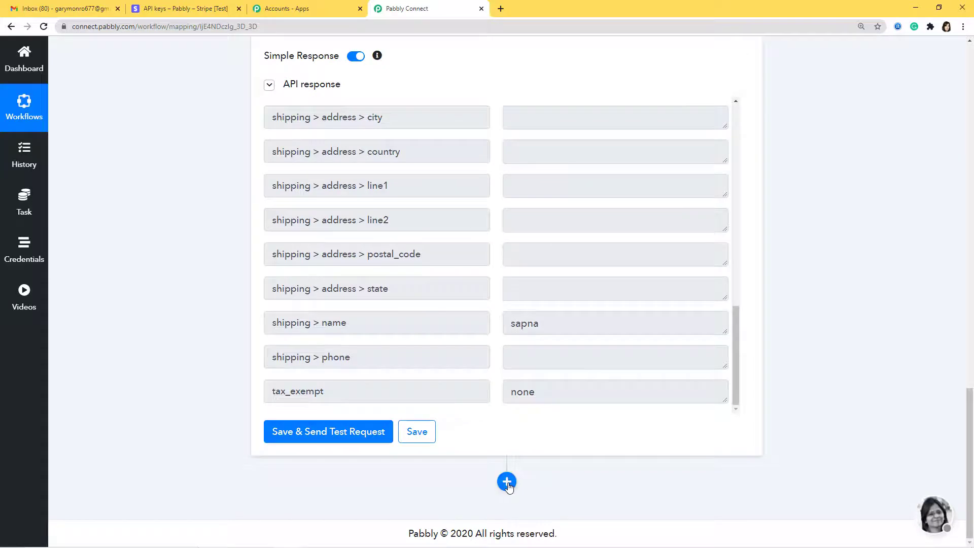
- Add a third action step below the Stripe step using the API app with GET
{"action": "left_click", "coordinate": [507, 481]}
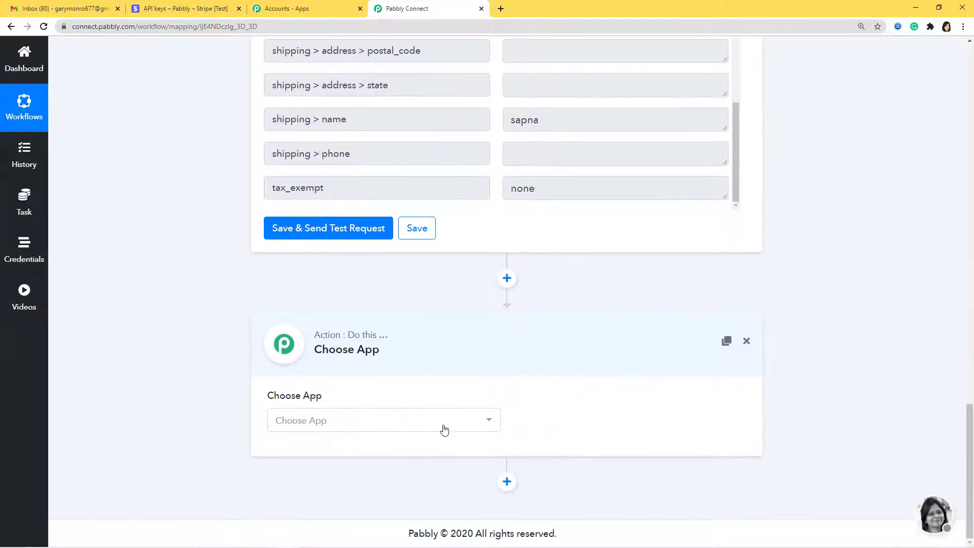
{"action": "left_click", "coordinate": [444, 430]}
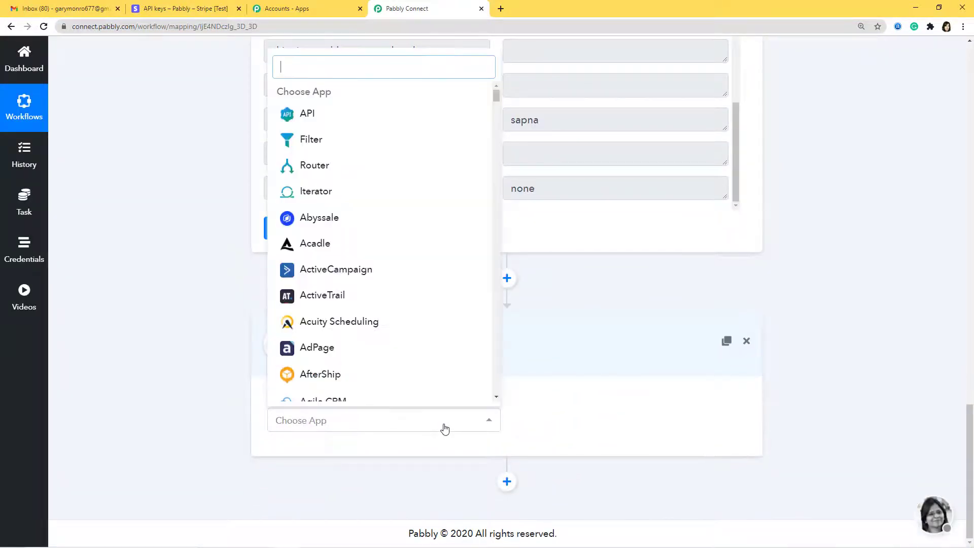
{"action": "type", "text": "api"}
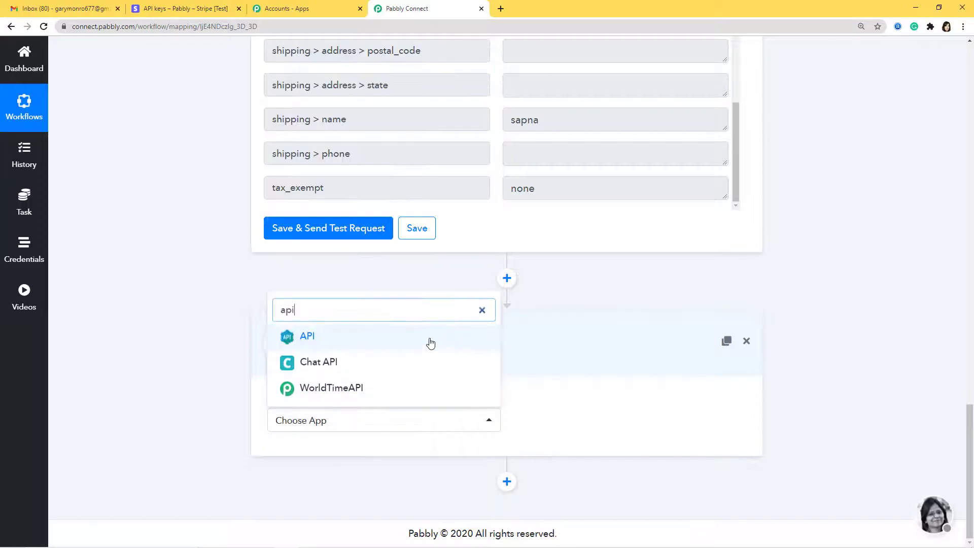
{"action": "left_click", "coordinate": [428, 339]}
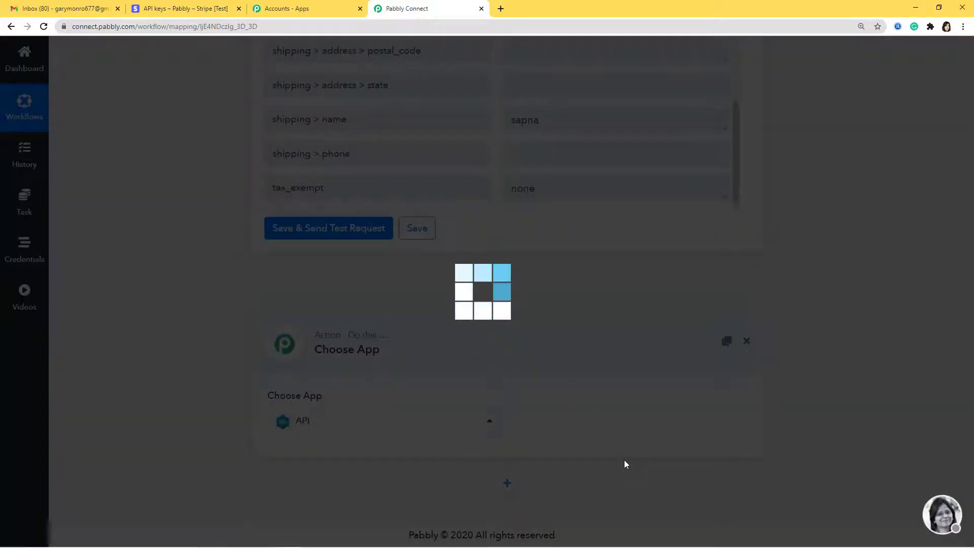
{"action": "scroll", "coordinate": [637, 419], "scroll_direction": "down", "scroll_amount": 3}
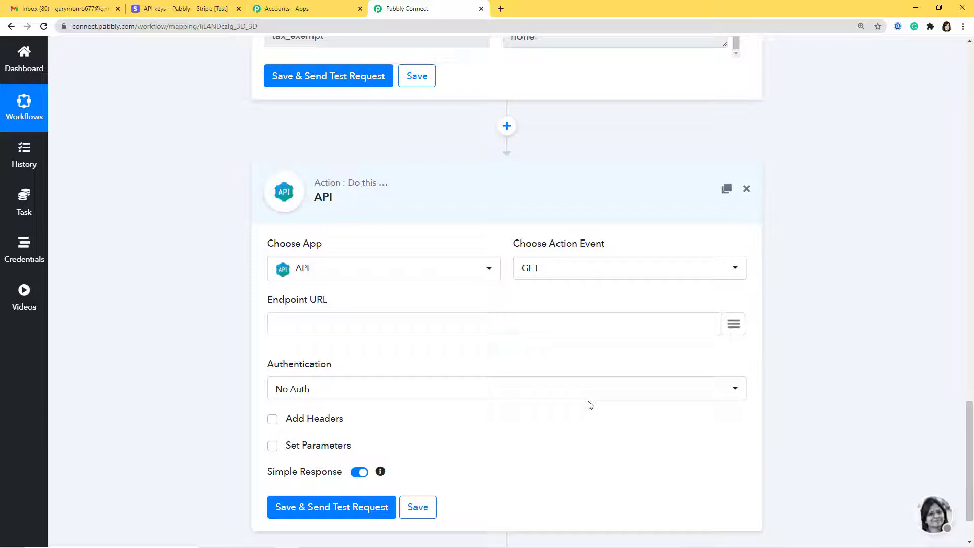
- Copy the trim_amount URL from the note into the API step's Endpoint URL
{"action": "mouse_move", "coordinate": [441, 545]}
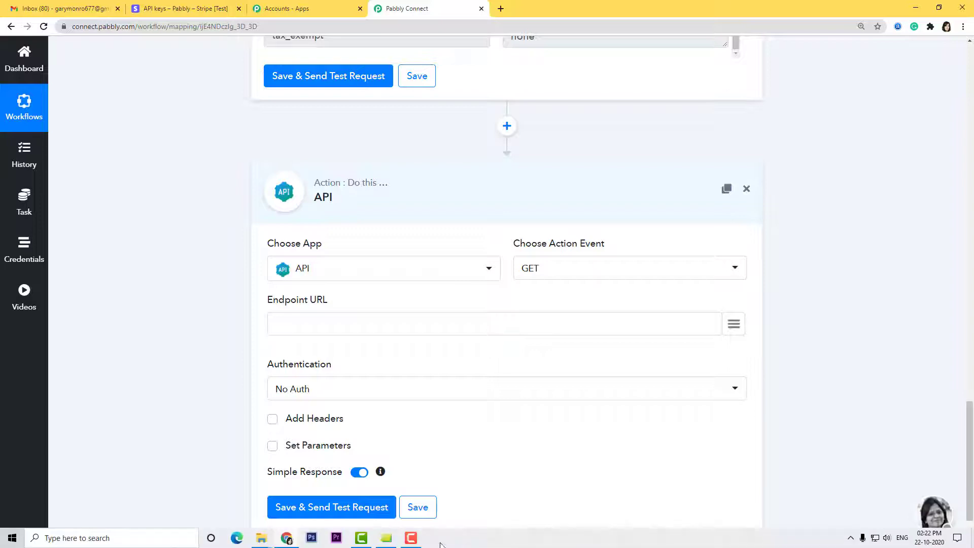
{"action": "left_click", "coordinate": [389, 542]}
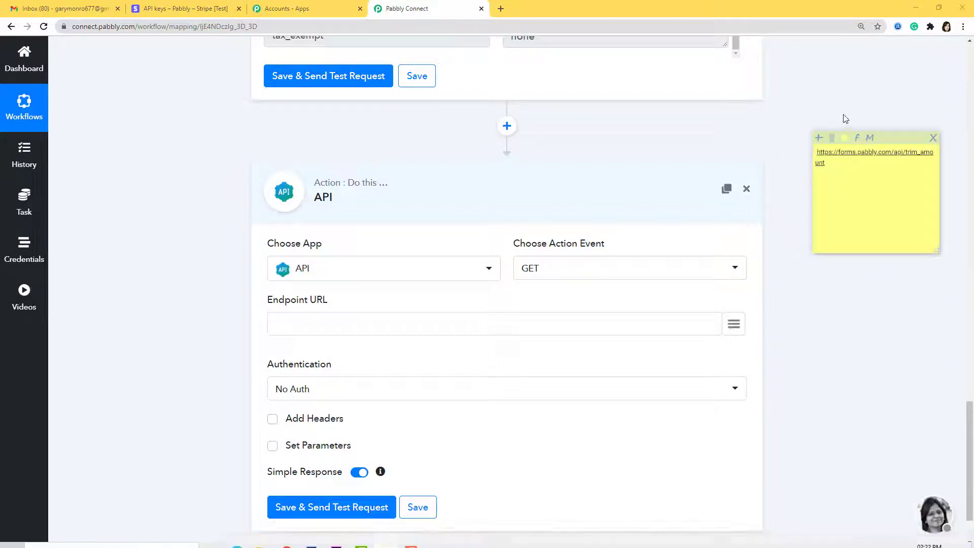
{"action": "left_click", "coordinate": [825, 163]}
{"action": "left_click_drag", "start_coordinate": [825, 163], "coordinate": [817, 153]}
{"action": "key", "text": "ctrl+c"}
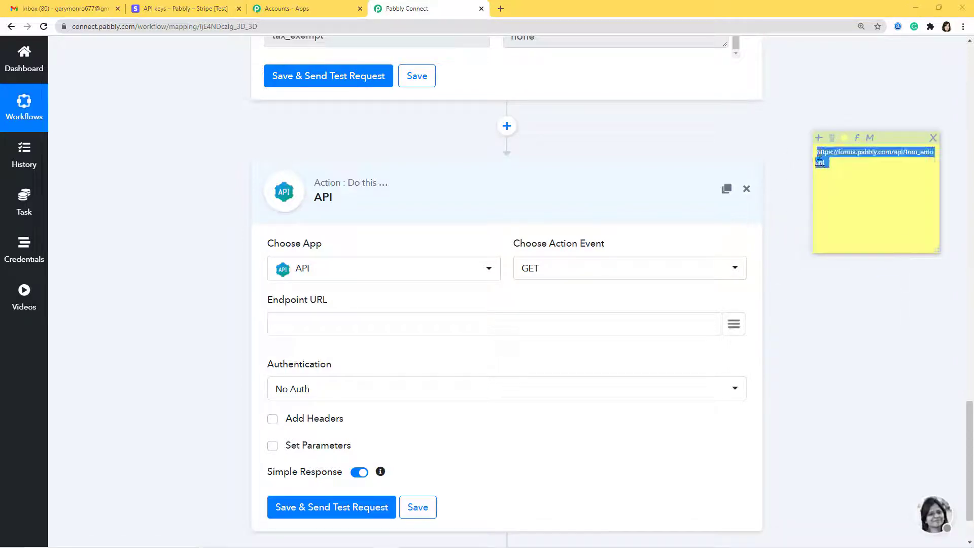
{"action": "left_click", "coordinate": [646, 319]}
{"action": "key", "text": "ctrl+v"}
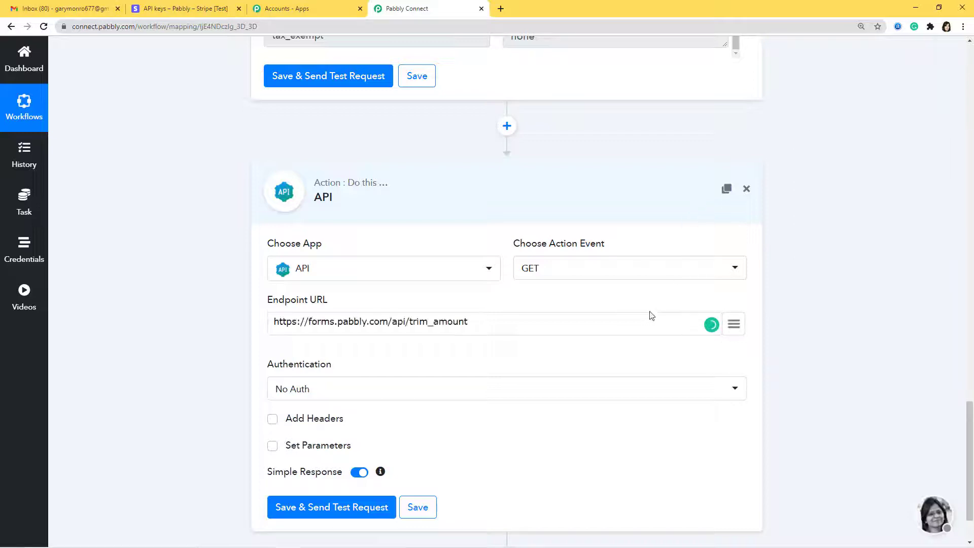
- Enable Set Parameters and add an amount parameter mapped to amount_captured
{"action": "scroll", "coordinate": [629, 350], "scroll_direction": "down", "scroll_amount": 2}
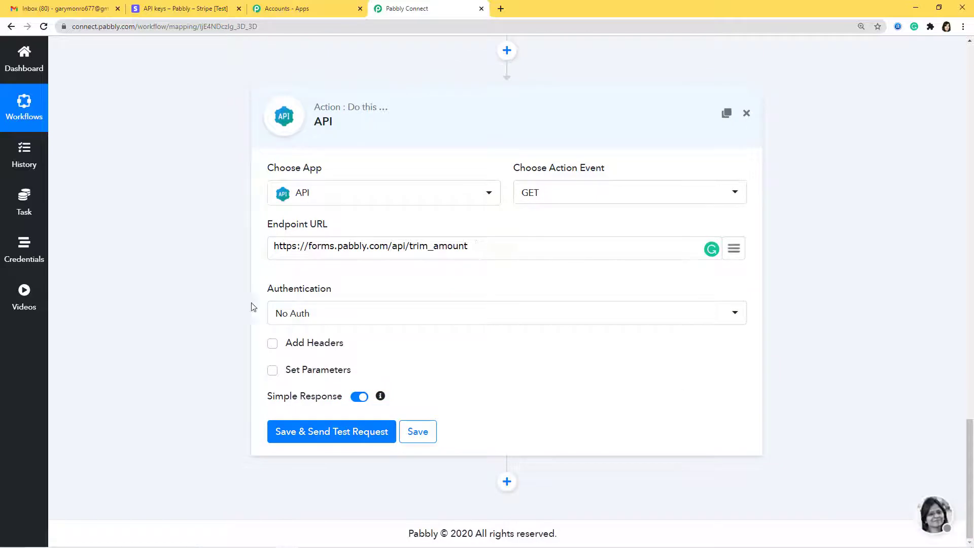
{"action": "left_click", "coordinate": [274, 375]}
{"action": "left_click", "coordinate": [337, 399]}
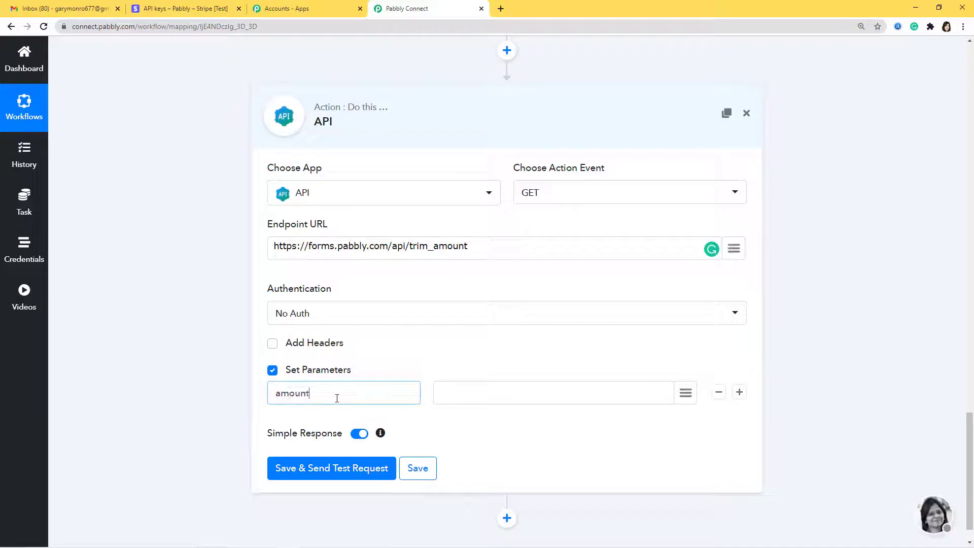
{"action": "left_click", "coordinate": [514, 395]}
{"action": "left_click", "coordinate": [685, 393]}
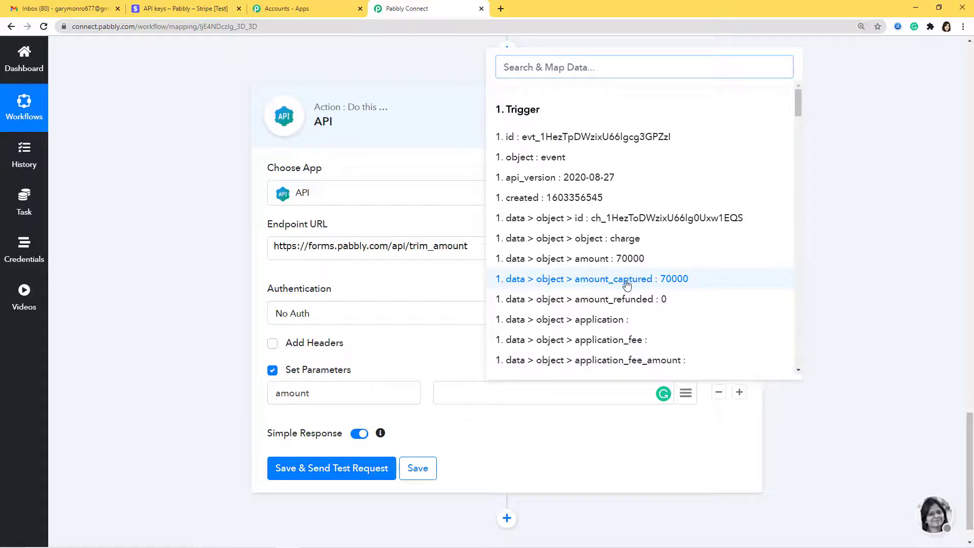
{"action": "left_click", "coordinate": [627, 280]}
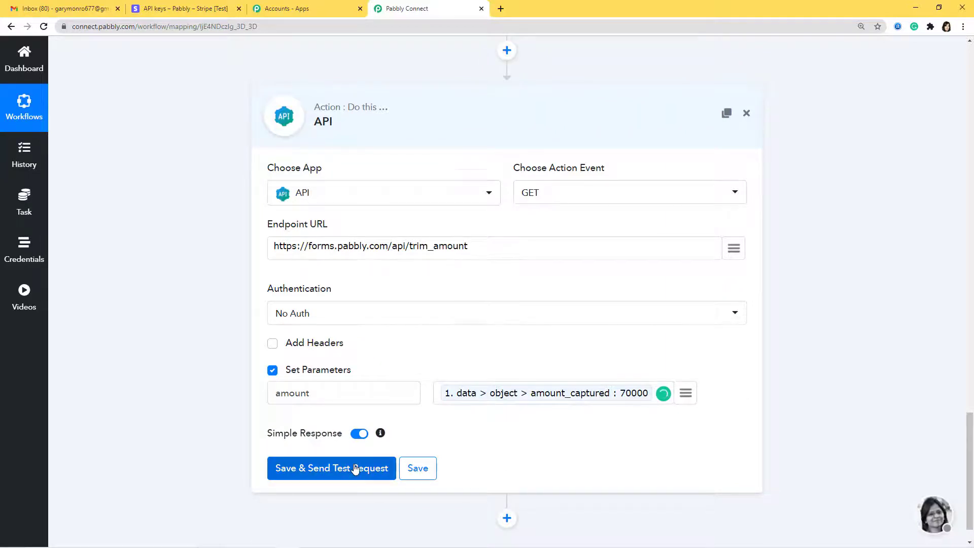
- Test the API step (status success, amount 700), save it, and add a fourth action step
{"action": "left_click", "coordinate": [355, 468]}
{"action": "scroll", "coordinate": [656, 384], "scroll_direction": "down", "scroll_amount": 3}
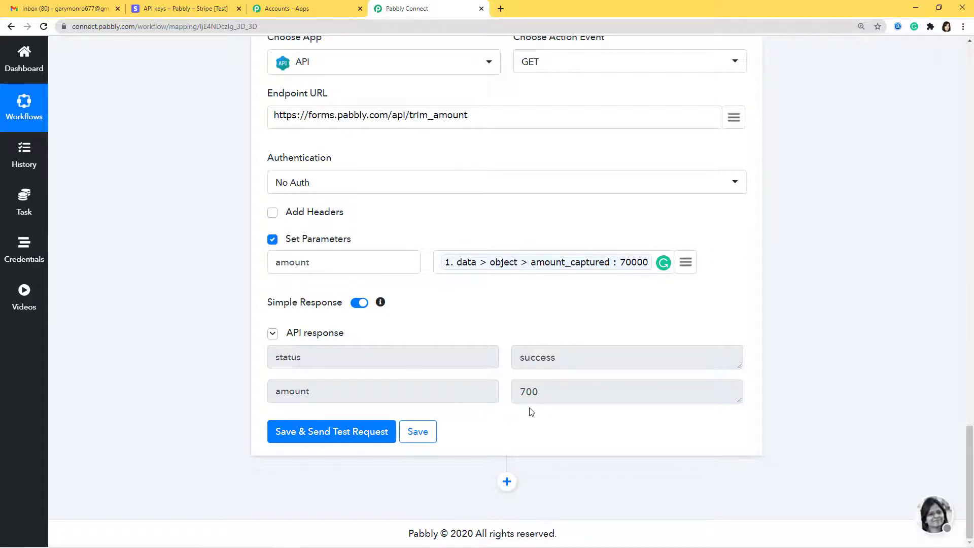
{"action": "left_click", "coordinate": [429, 435]}
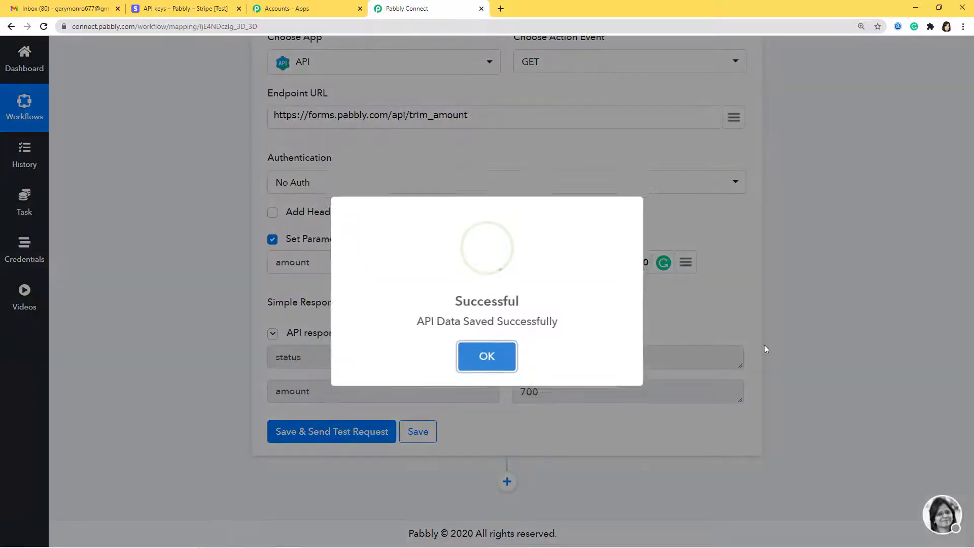
{"action": "left_click", "coordinate": [461, 362]}
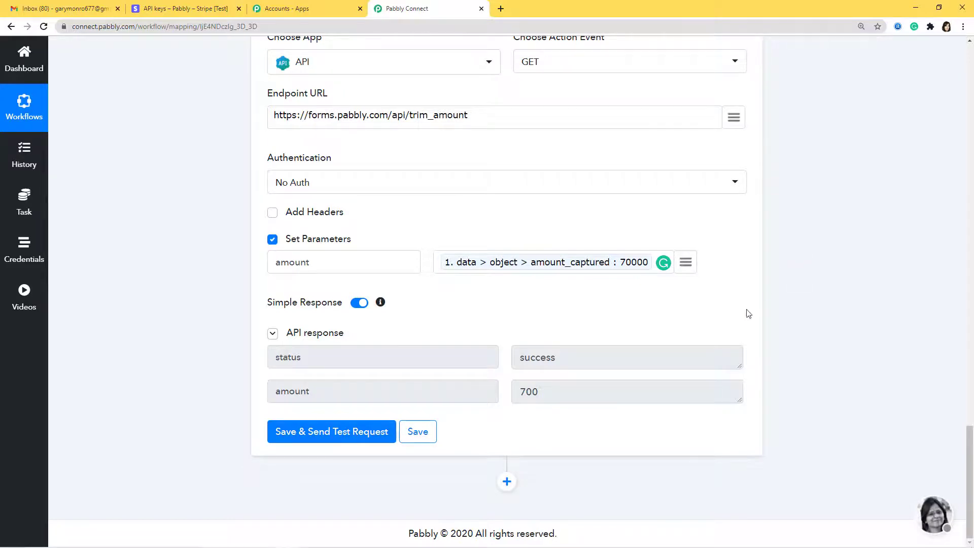
{"action": "left_click", "coordinate": [508, 483]}
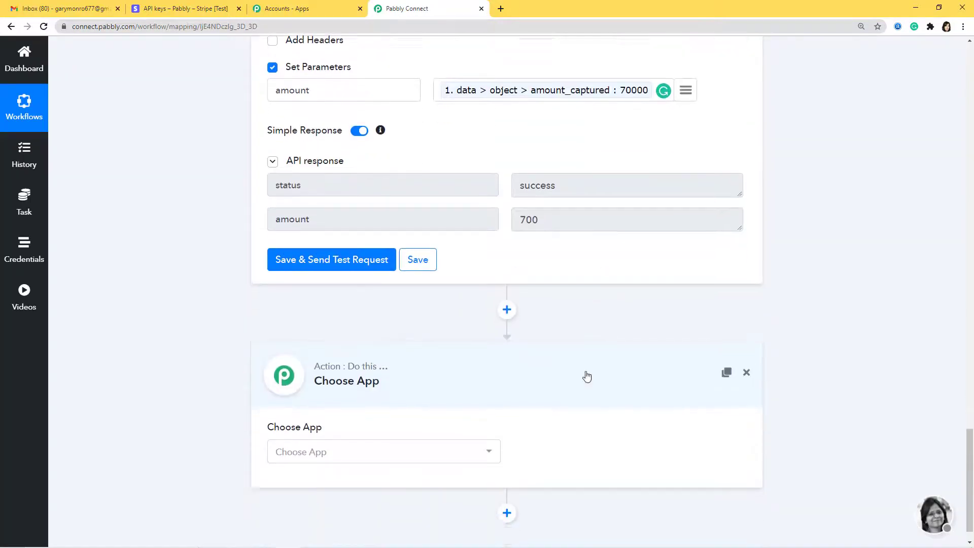
- Set the fourth step to Google Sheets with Add New Row and start connecting an account
{"action": "left_click", "coordinate": [489, 424]}
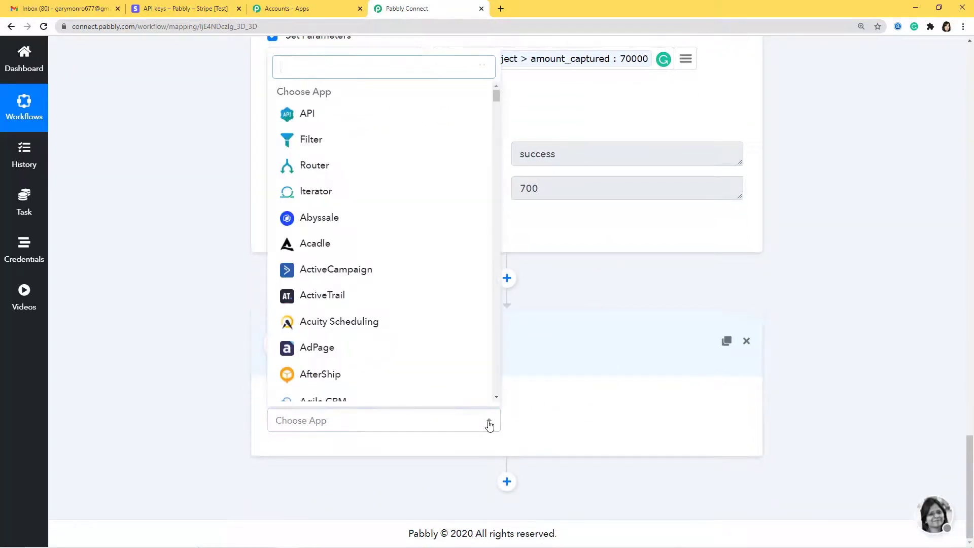
{"action": "type", "text": "Google"}
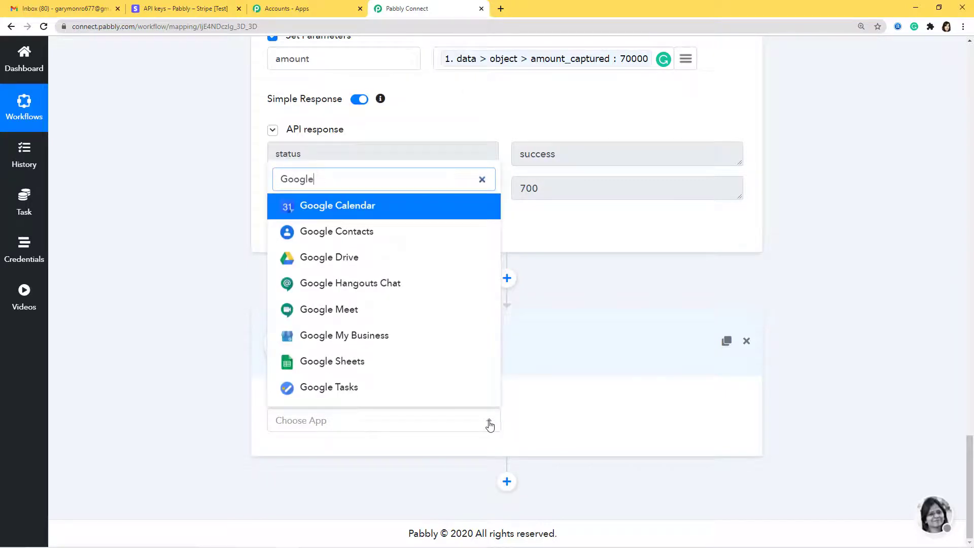
{"action": "left_click", "coordinate": [461, 368]}
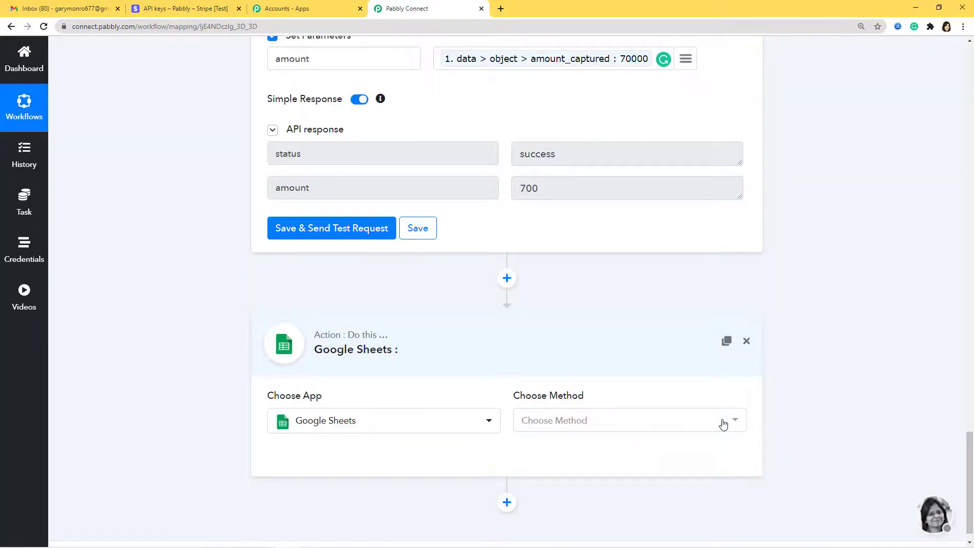
{"action": "left_click", "coordinate": [723, 421]}
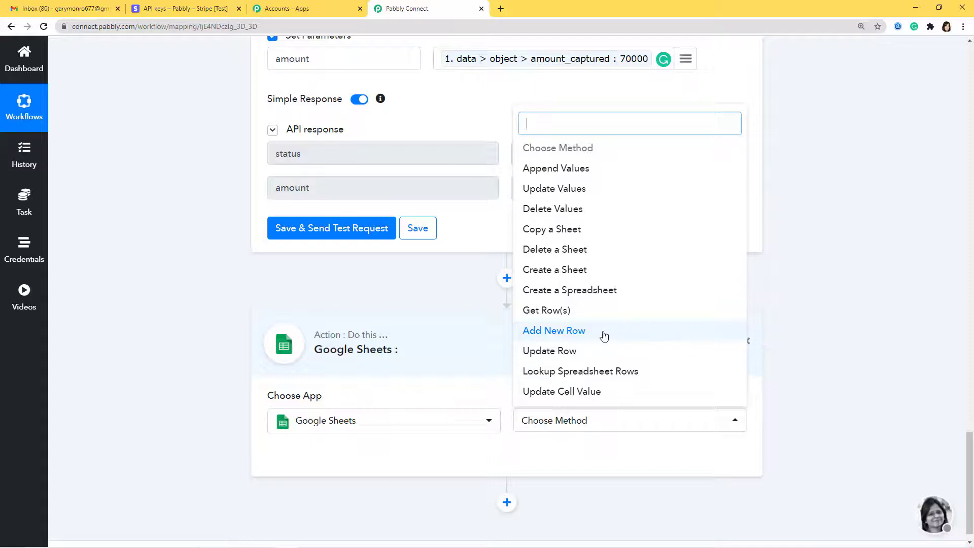
{"action": "left_click", "coordinate": [604, 336]}
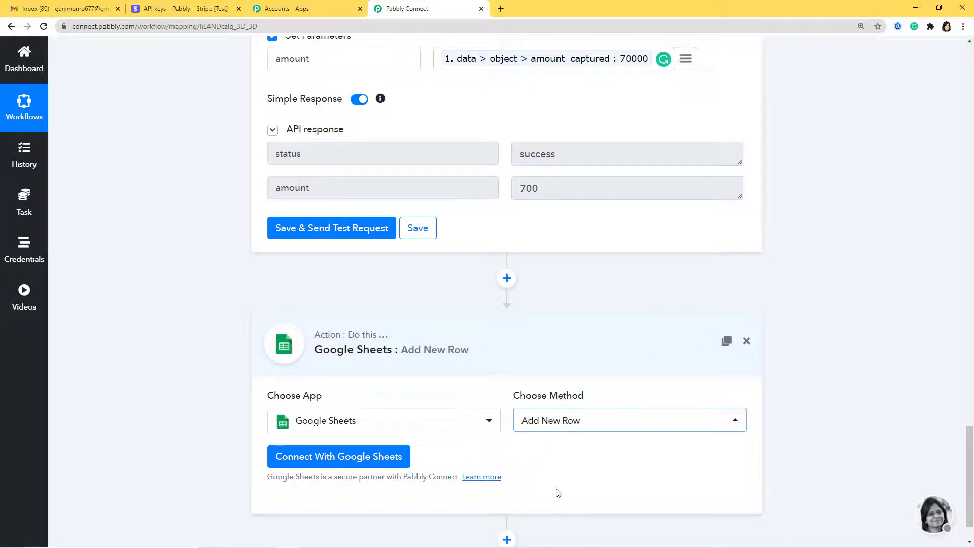
{"action": "left_click", "coordinate": [394, 451]}
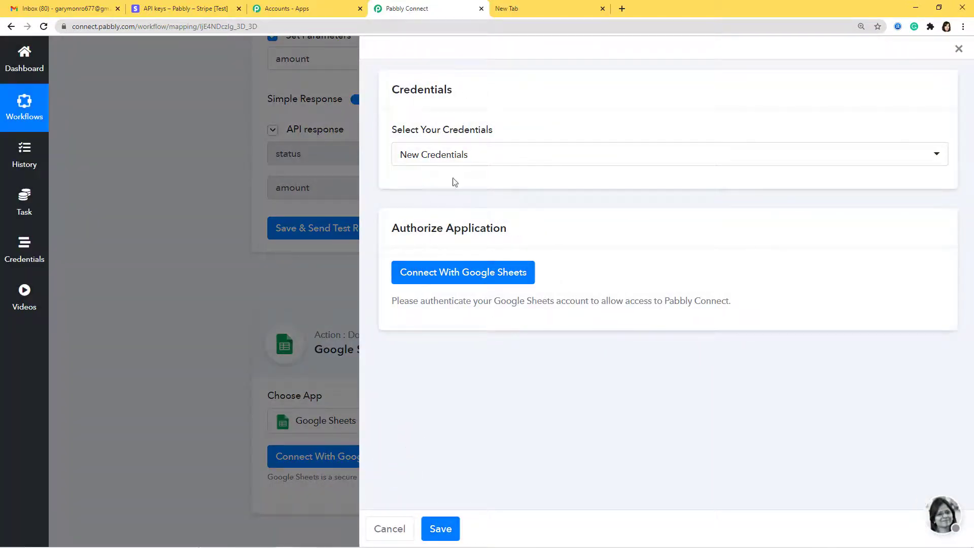
- Search 'Google Sheets' in the new tab and go to the Google Sheets home page
{"action": "left_click", "coordinate": [554, 14]}
{"action": "left_click", "coordinate": [564, 253]}
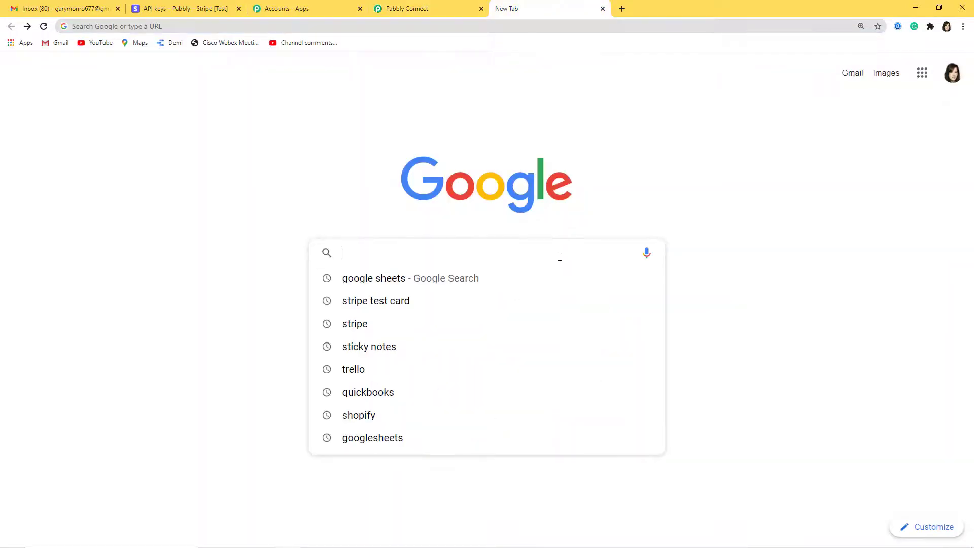
{"action": "type", "text": "Google Sheets"}
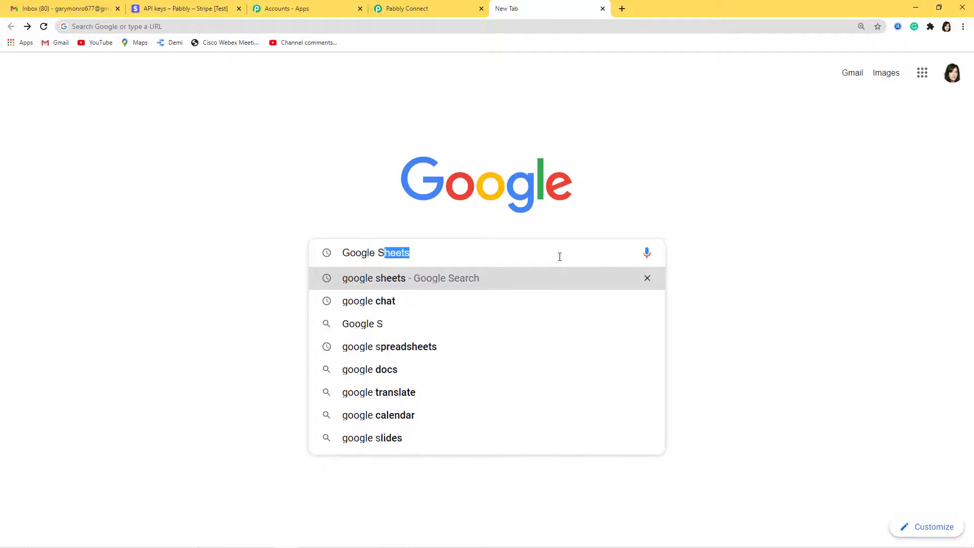
{"action": "key", "text": "Return"}
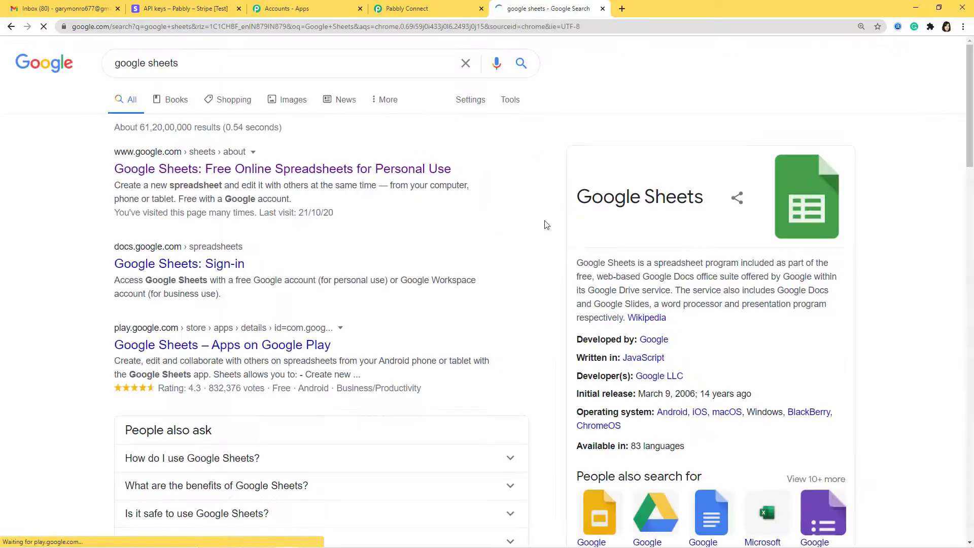
{"action": "left_click", "coordinate": [371, 169]}
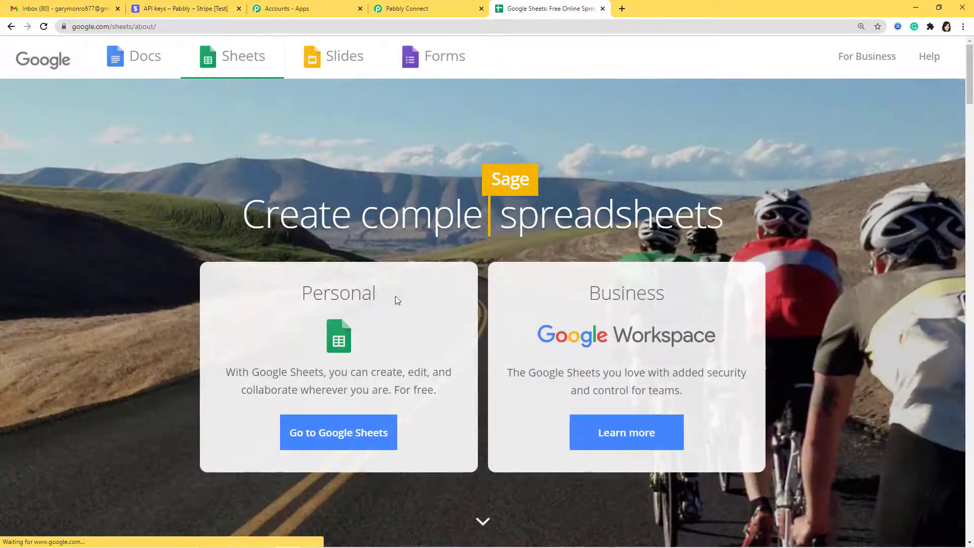
{"action": "left_click", "coordinate": [373, 432]}
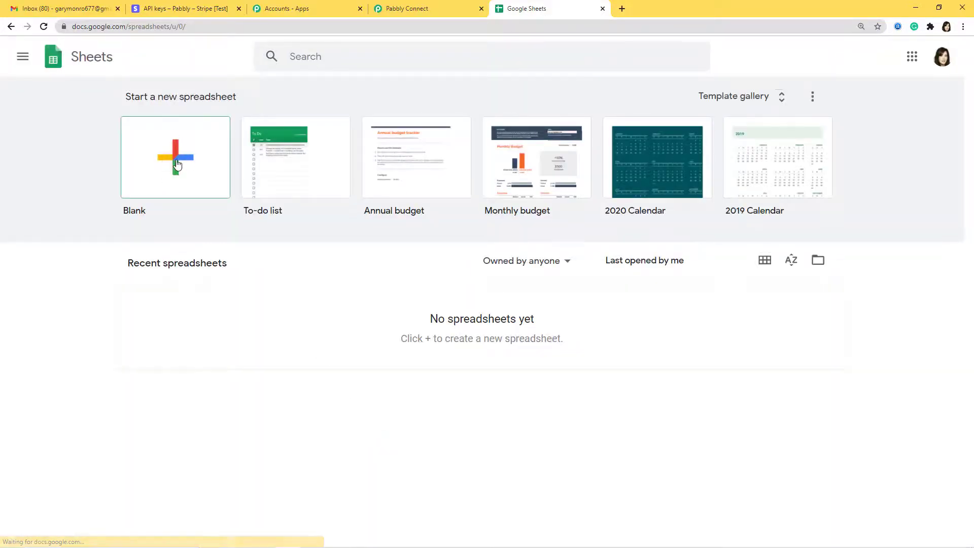
- Create a blank spreadsheet and title it 'Stripe to Google Sheets'
{"action": "left_click", "coordinate": [176, 163]}
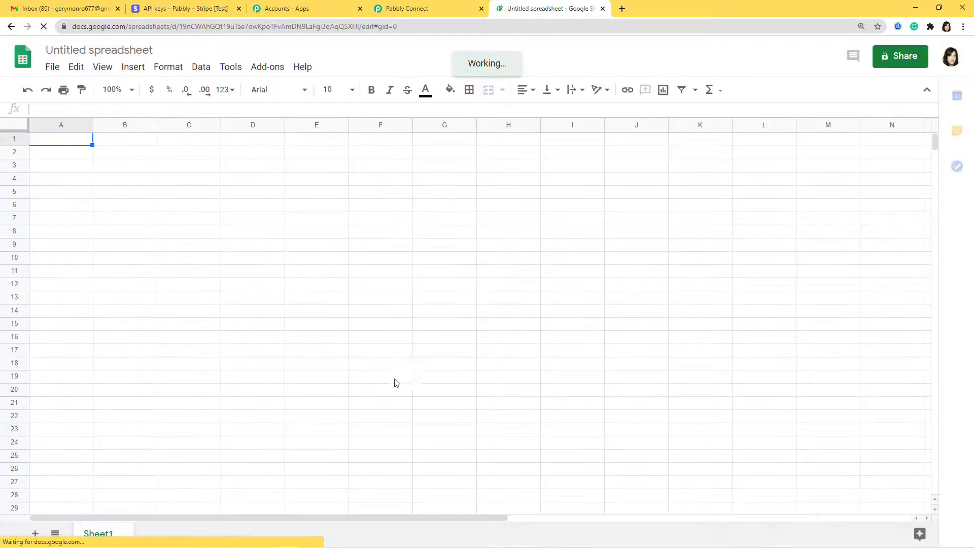
{"action": "left_click", "coordinate": [112, 50]}
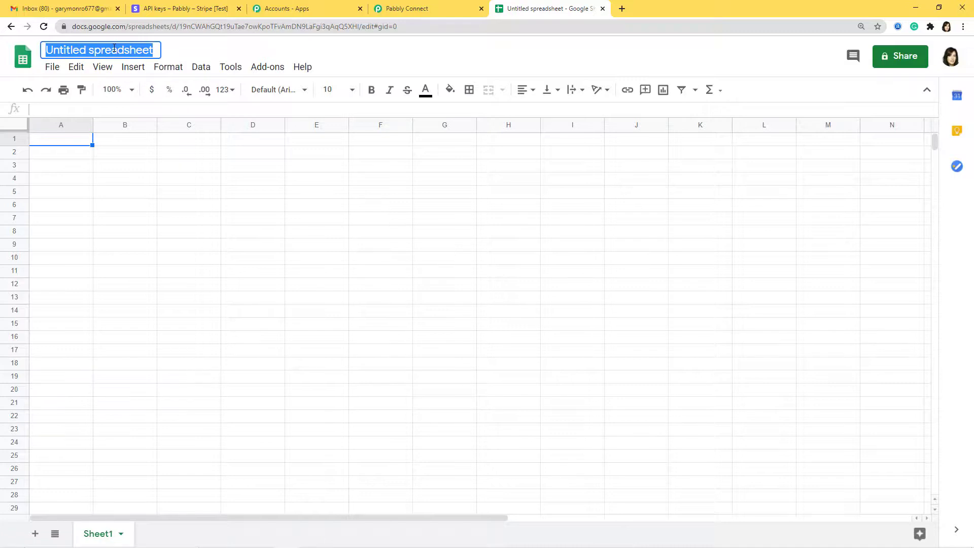
{"action": "type", "text": "Stripe t"}
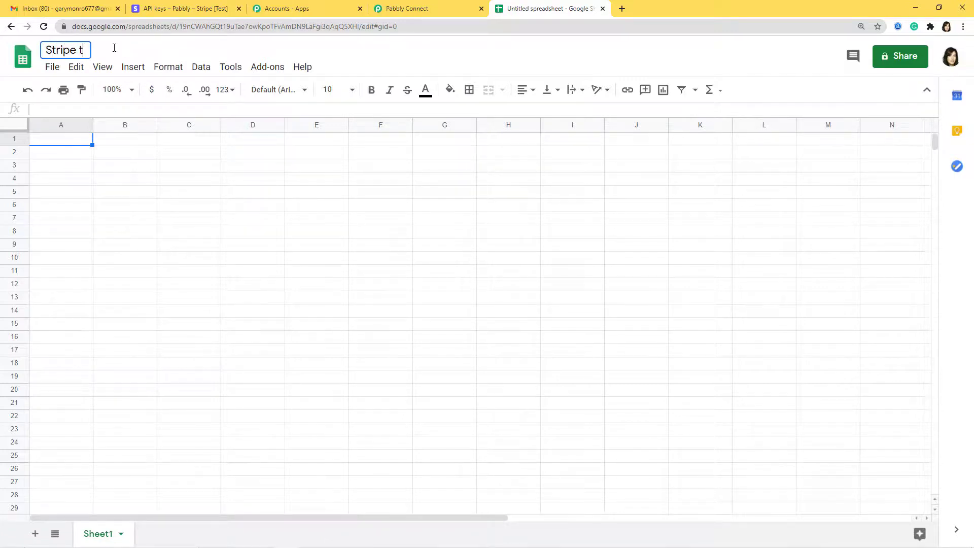
{"action": "type", "text": "o Google "}
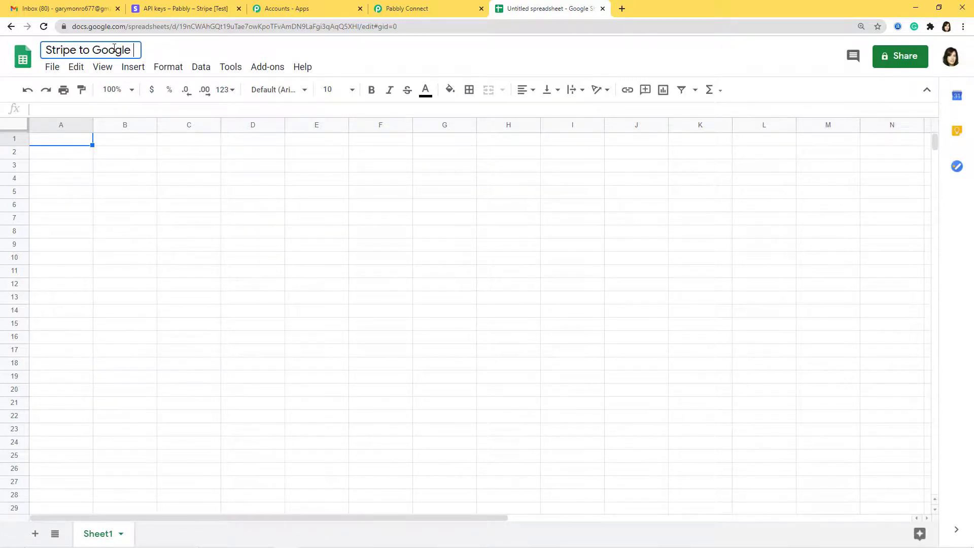
{"action": "type", "text": "Sheets"}
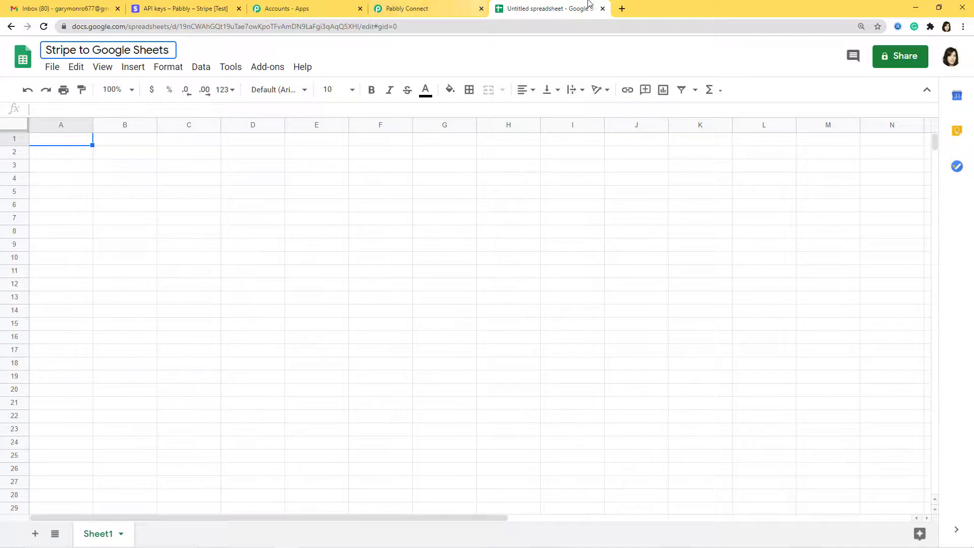
{"action": "left_click", "coordinate": [511, 56]}
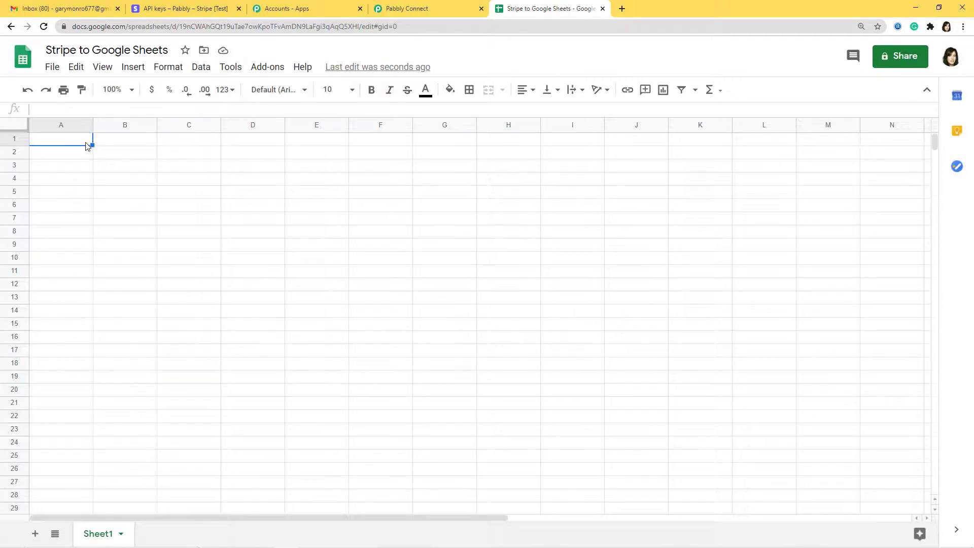
- Enter headers Name, Email Id and Amount in A1–C1, then return to Pabbly Connect
{"action": "type", "text": "Name"}
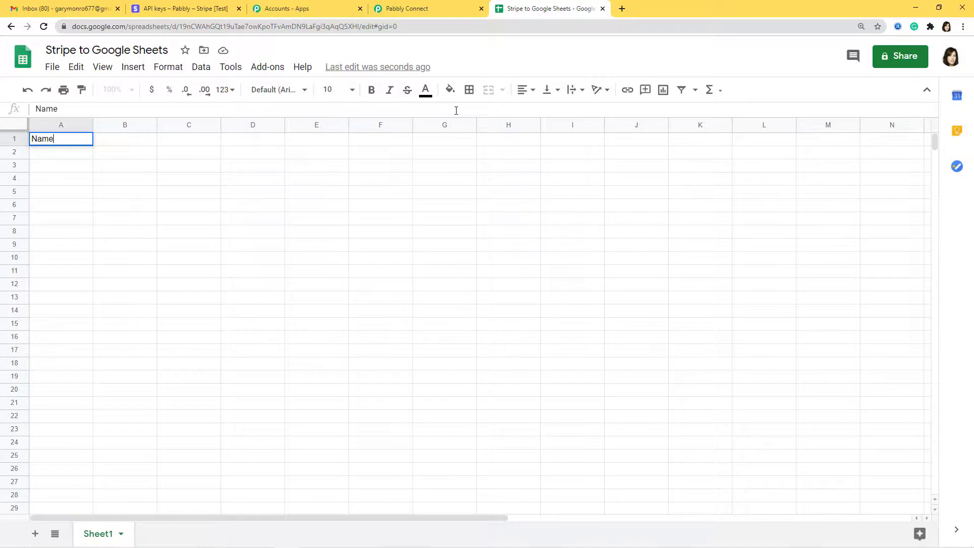
{"action": "left_click", "coordinate": [156, 142]}
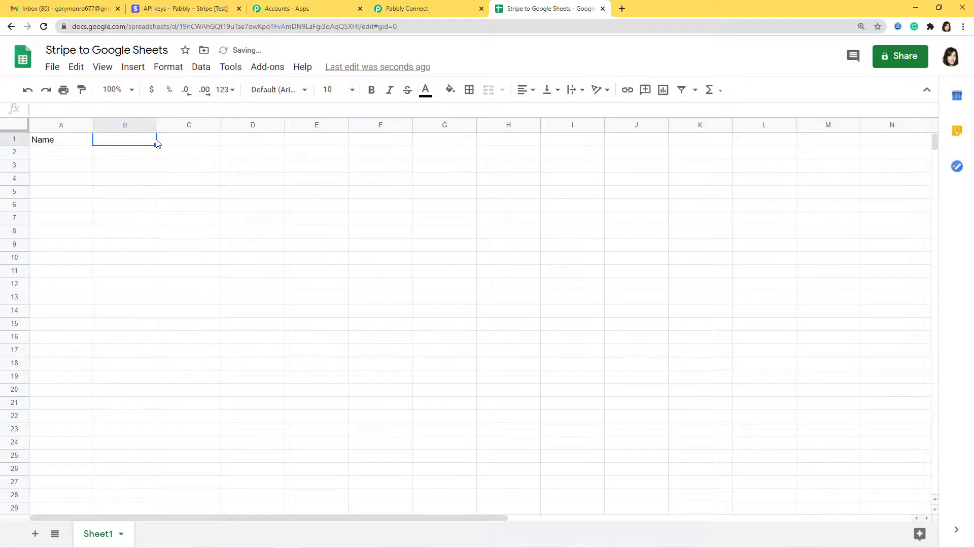
{"action": "type", "text": "Email Id"}
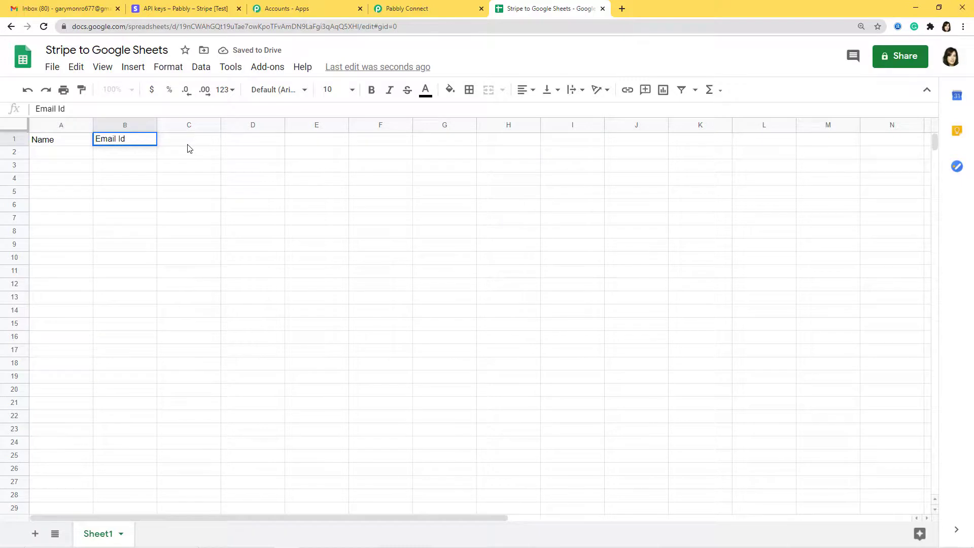
{"action": "left_click", "coordinate": [188, 148]}
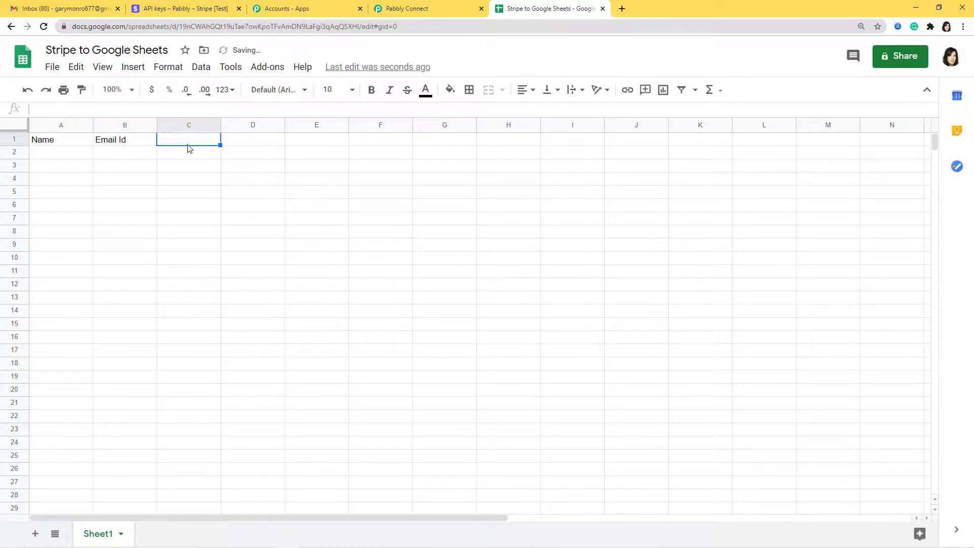
{"action": "type", "text": "Amount"}
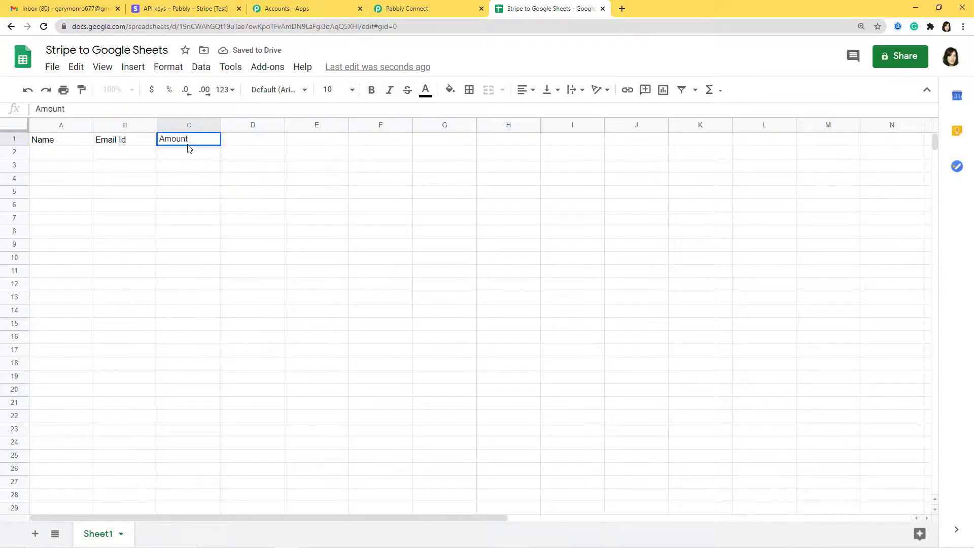
{"action": "left_click", "coordinate": [329, 232]}
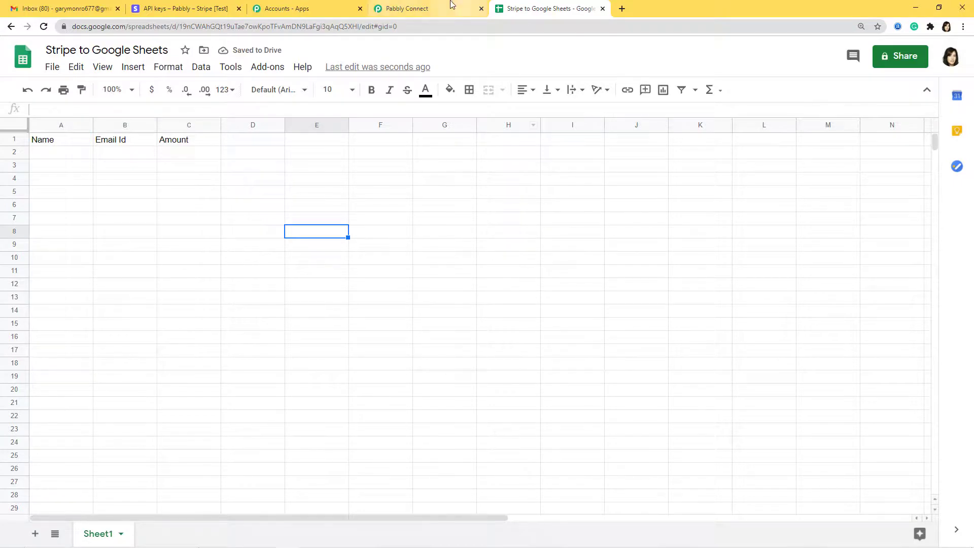
{"action": "left_click", "coordinate": [414, 9]}
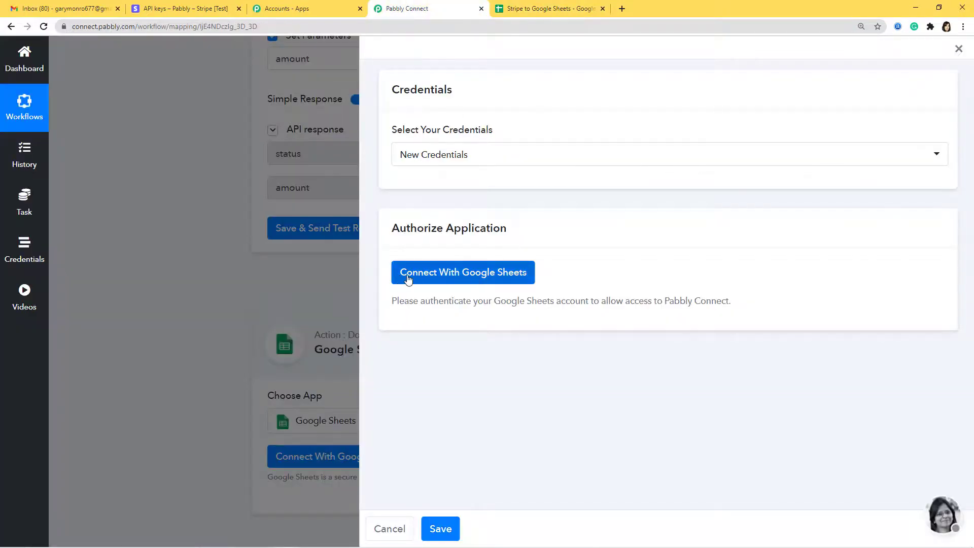
- Choose the Google account and allow Pabbly access to Drive and spreadsheets
{"action": "left_click", "coordinate": [477, 281]}
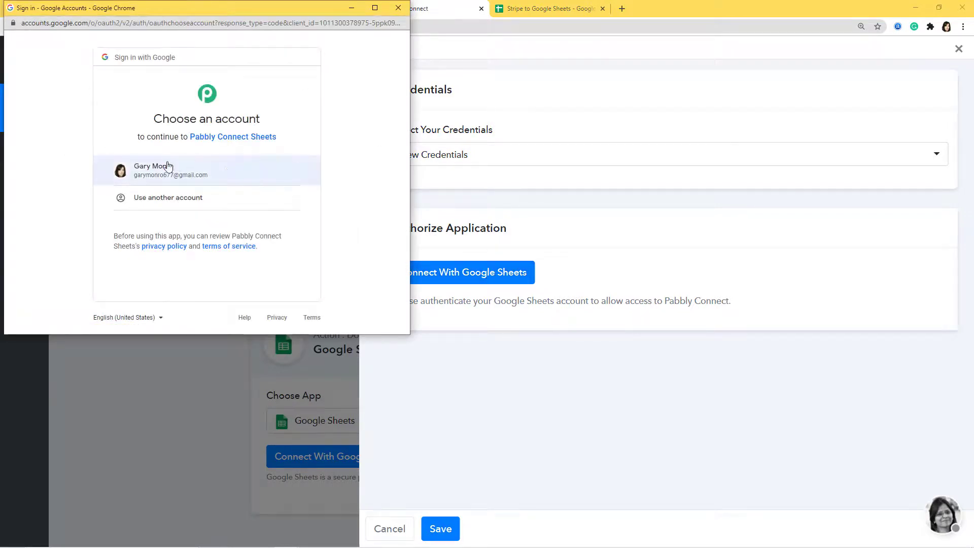
{"action": "left_click", "coordinate": [247, 175]}
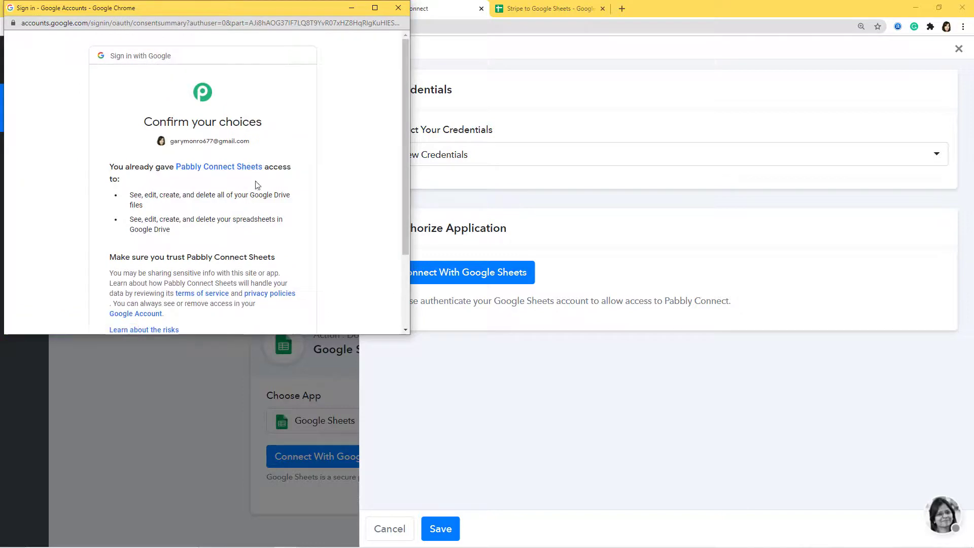
{"action": "scroll", "coordinate": [279, 218], "scroll_direction": "down", "scroll_amount": 2}
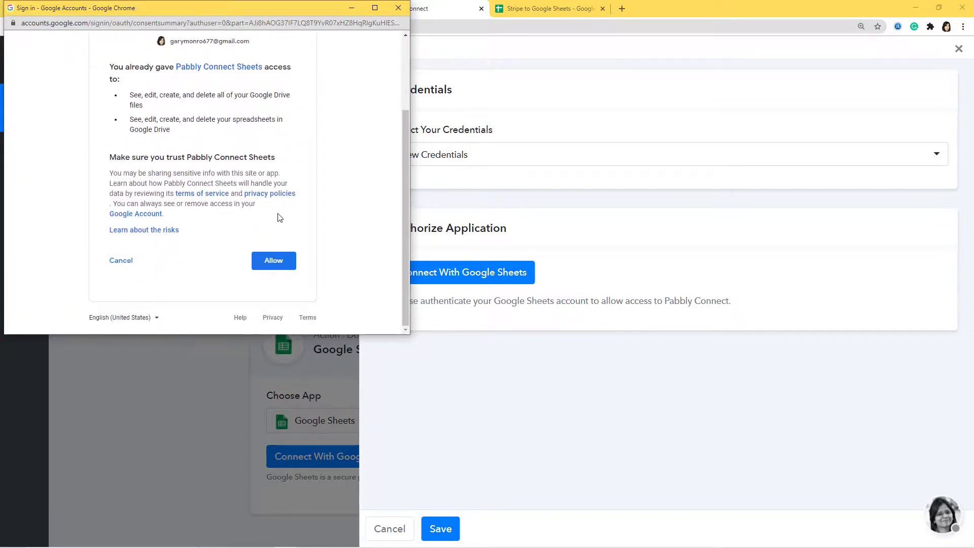
{"action": "left_click", "coordinate": [275, 262]}
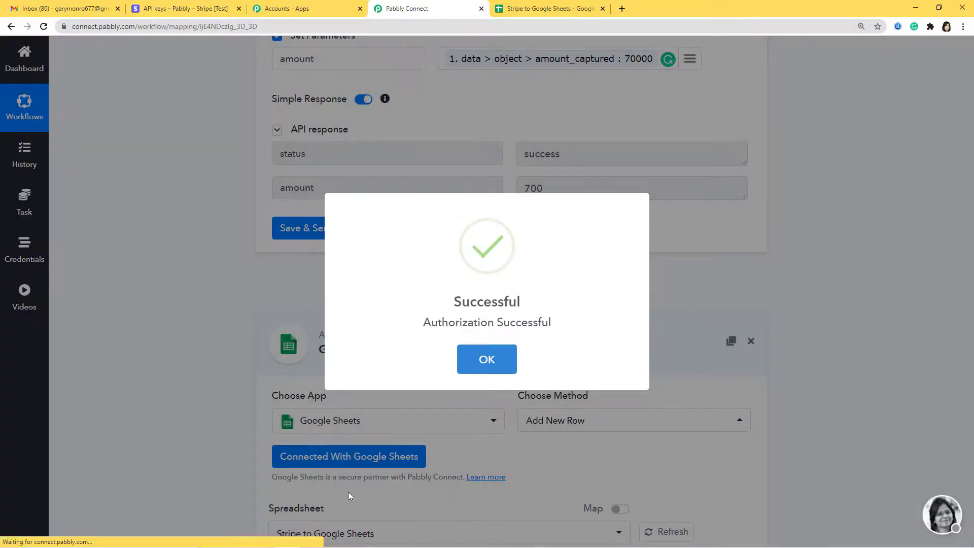
- Dismiss the success message, check the spreadsheet, and reach the Name, Email Id, Amount fields
{"action": "left_click", "coordinate": [488, 359]}
{"action": "scroll", "coordinate": [603, 247], "scroll_direction": "down", "scroll_amount": 4}
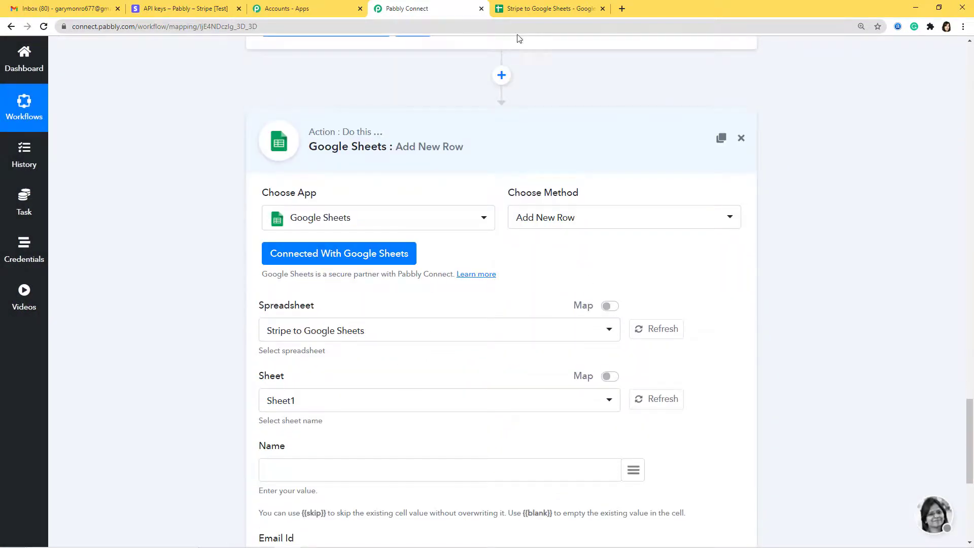
{"action": "left_click", "coordinate": [533, 8]}
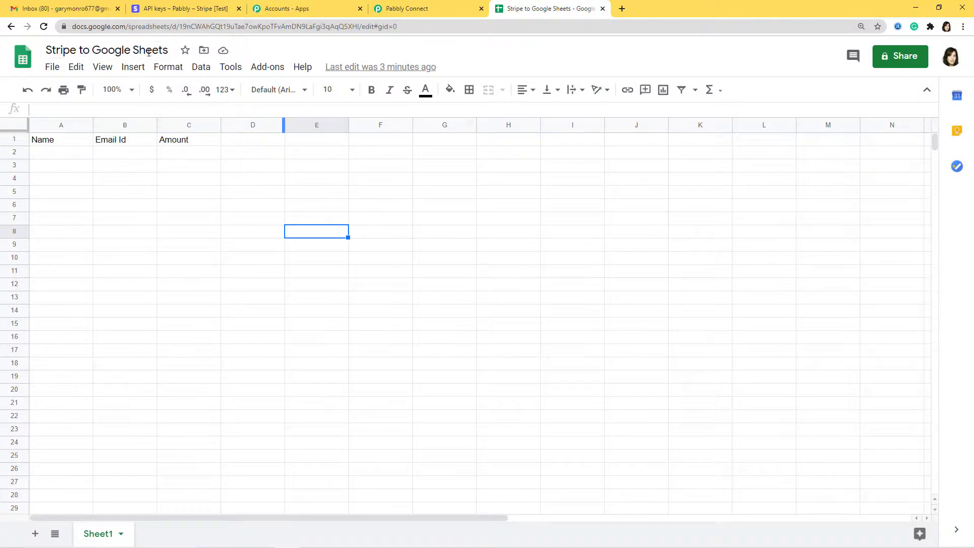
{"action": "left_click", "coordinate": [435, 11]}
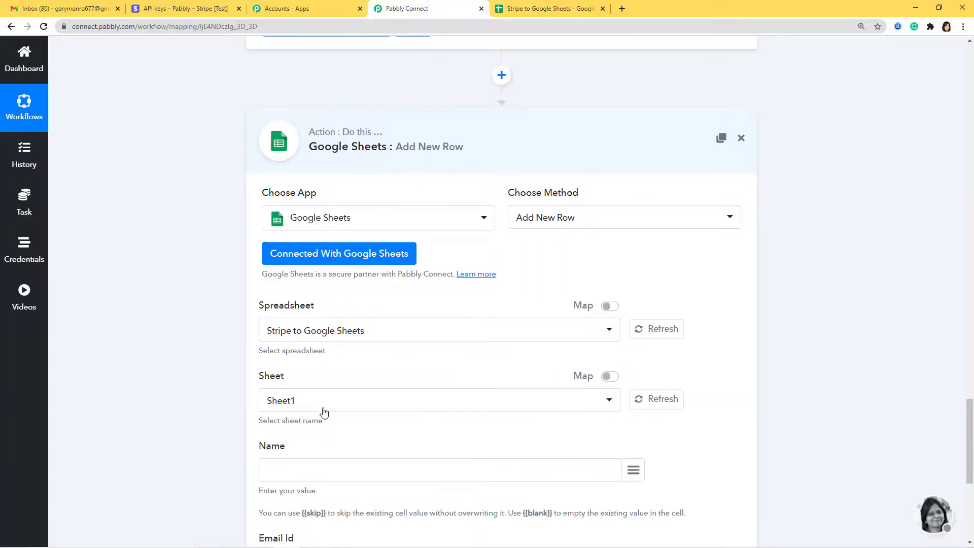
{"action": "scroll", "coordinate": [432, 384], "scroll_direction": "down", "scroll_amount": 4}
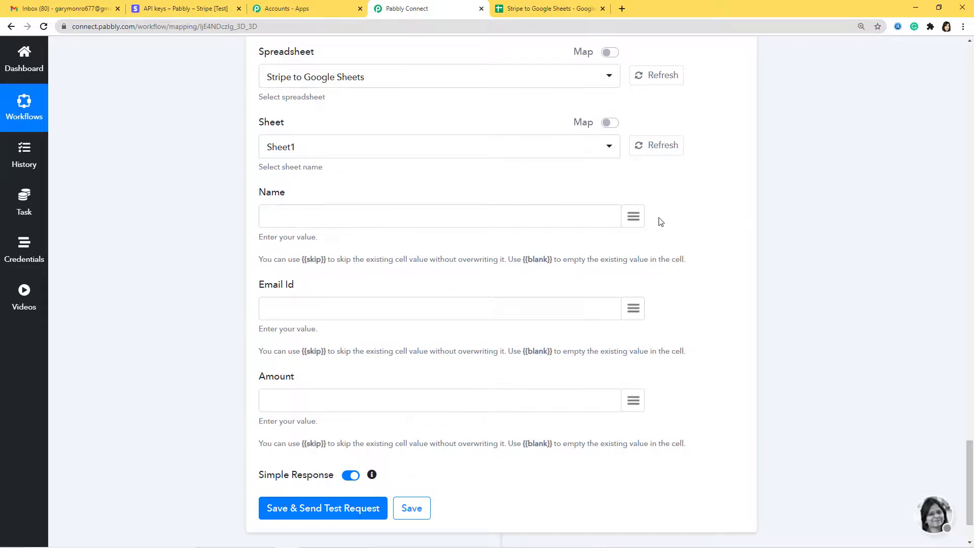
{"action": "left_click", "coordinate": [635, 218]}
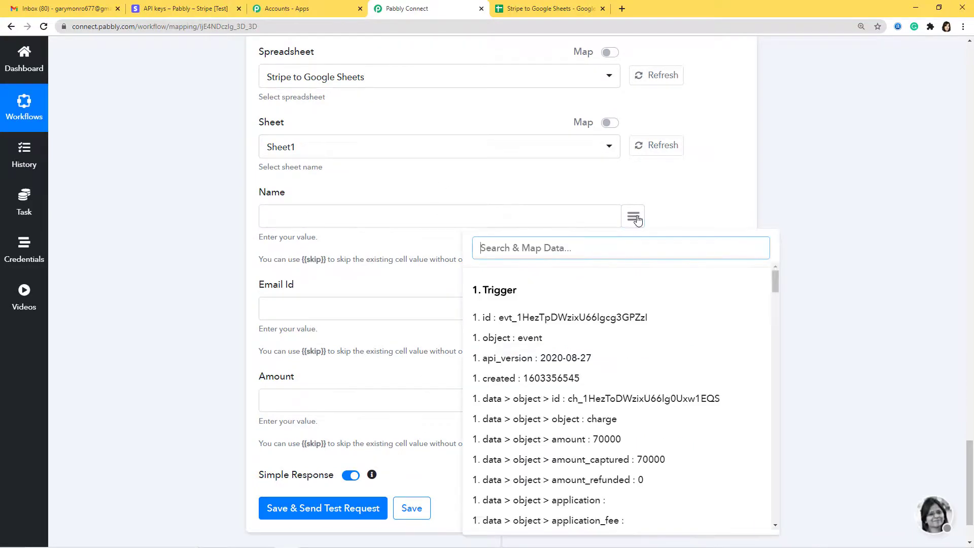
- Map Name to the shipping name, Email Id to the customer email, and Amount to 700
{"action": "type", "text": "name"}
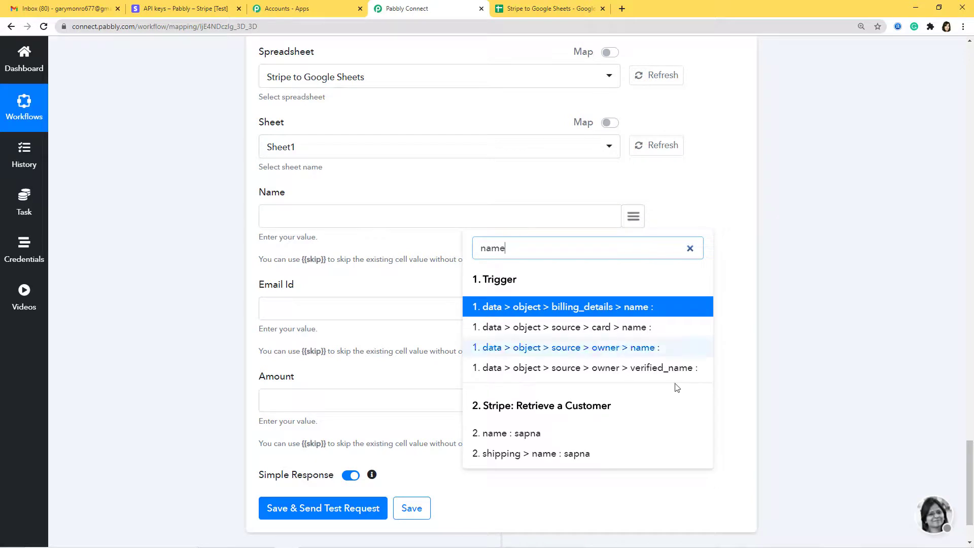
{"action": "left_click", "coordinate": [588, 455]}
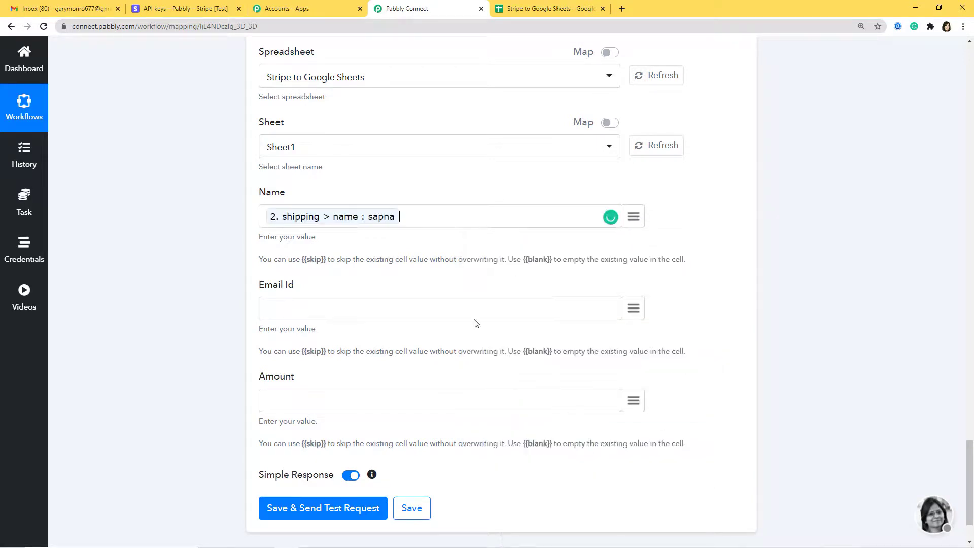
{"action": "left_click", "coordinate": [634, 309]}
{"action": "type", "text": "email"}
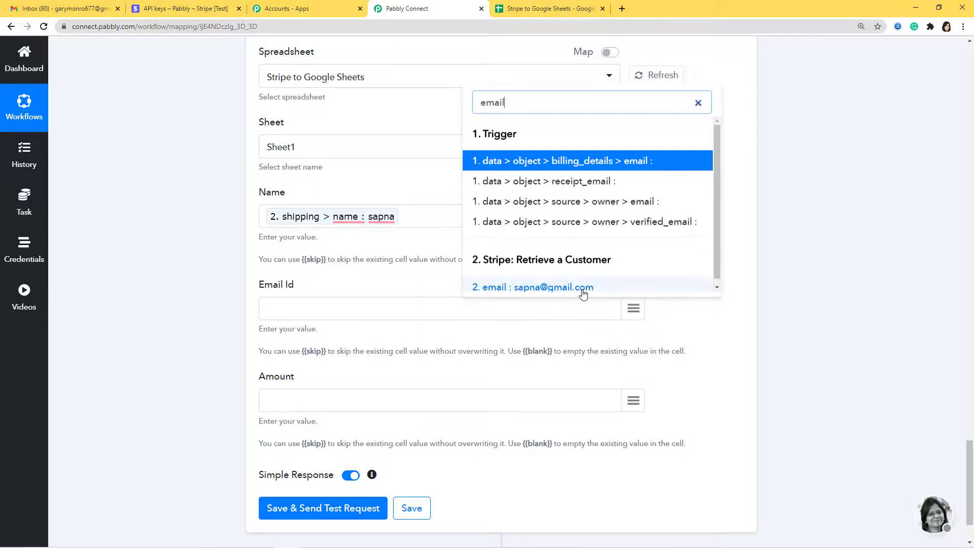
{"action": "left_click", "coordinate": [582, 287]}
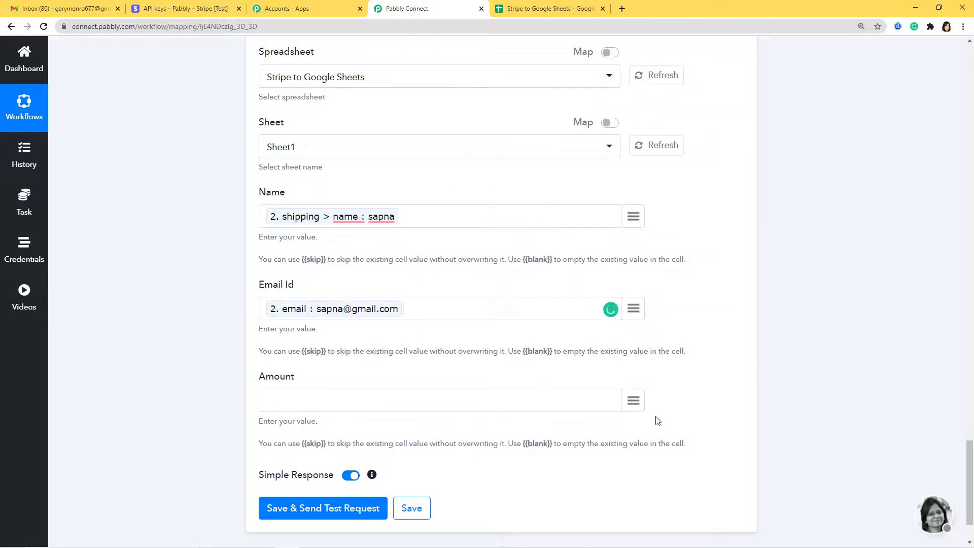
{"action": "left_click", "coordinate": [633, 402]}
{"action": "type", "text": "amount"}
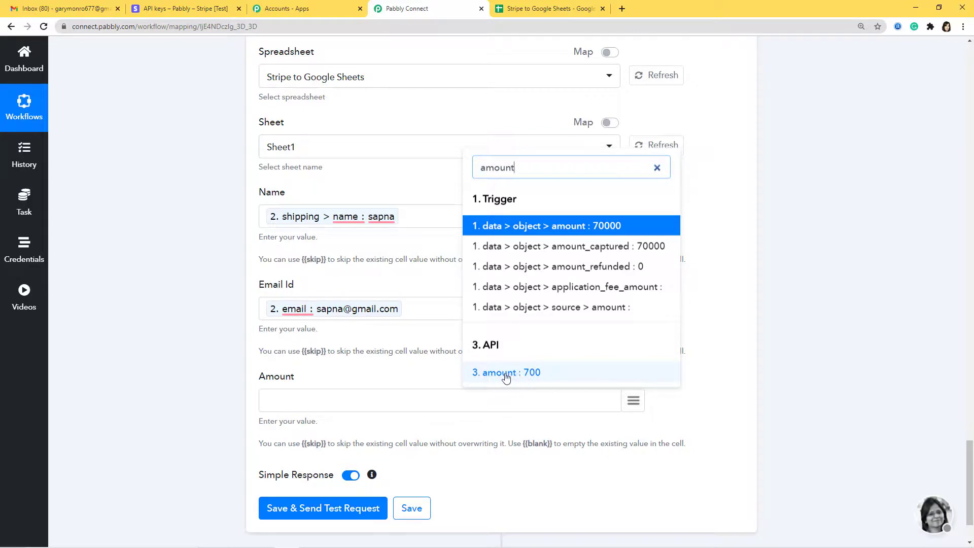
{"action": "left_click", "coordinate": [537, 374]}
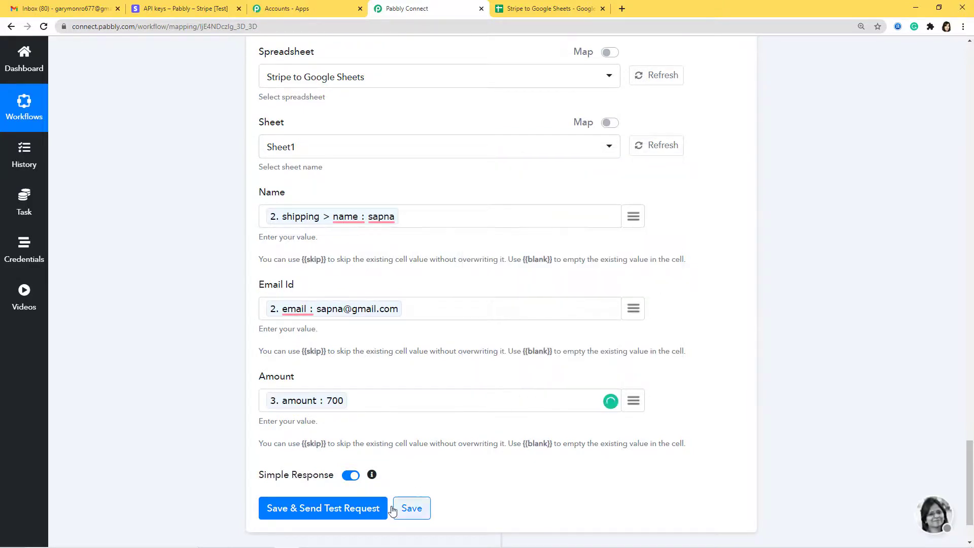
- Save and send a test request, then check the new row in the spreadsheet
{"action": "left_click", "coordinate": [367, 516]}
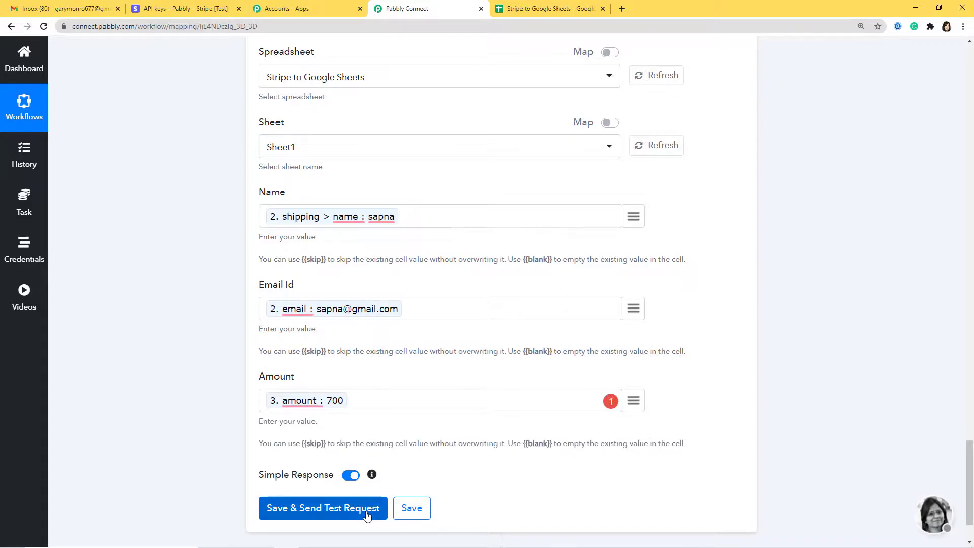
{"action": "scroll", "coordinate": [741, 324], "scroll_direction": "down", "scroll_amount": 5}
{"action": "scroll", "coordinate": [737, 340], "scroll_direction": "down", "scroll_amount": 1}
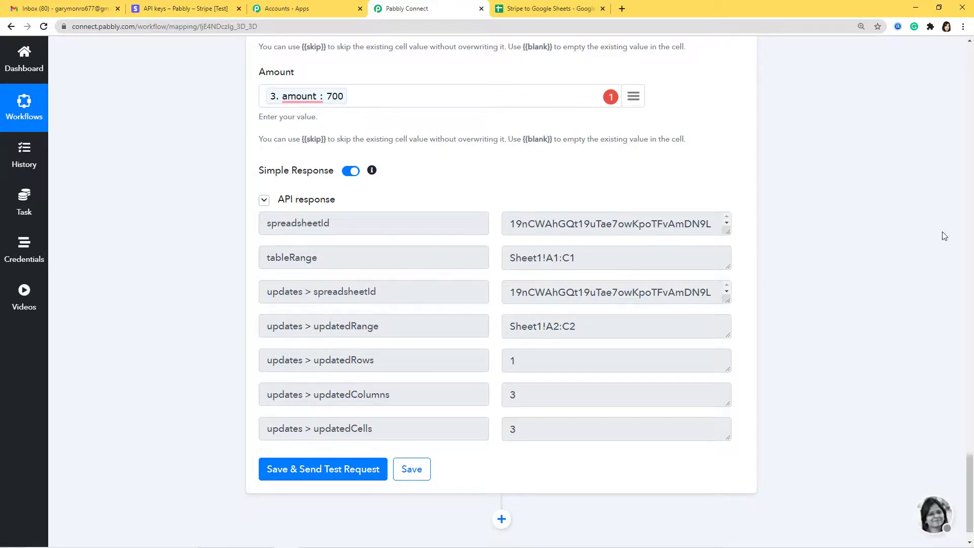
{"action": "left_click", "coordinate": [571, 9]}
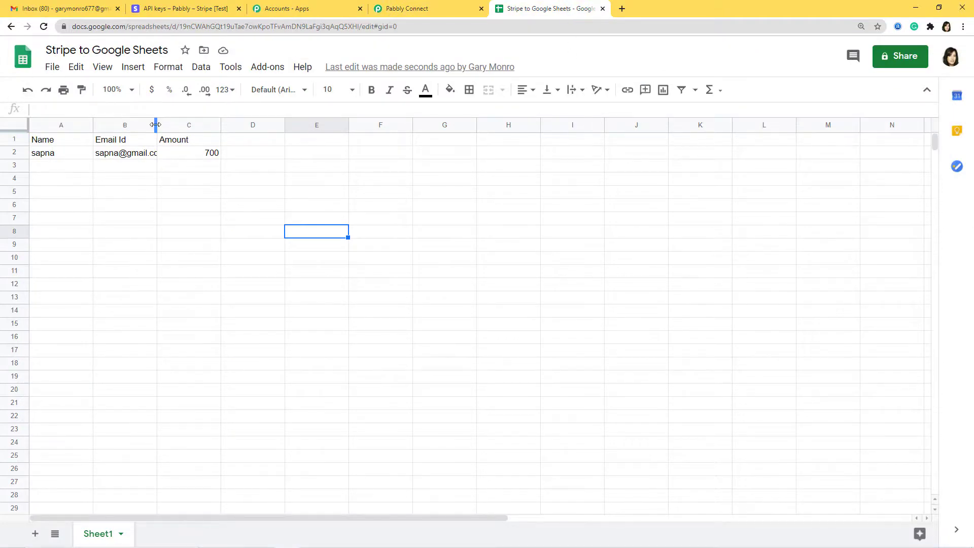
- Widen column B until the full email address is readable
{"action": "left_click_drag", "start_coordinate": [156, 125], "coordinate": [187, 124]}
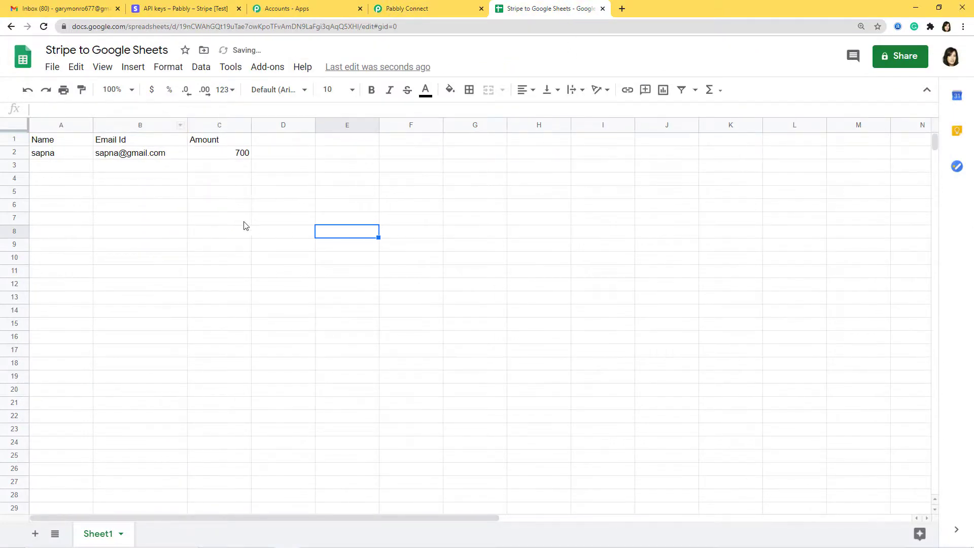
{"action": "left_click", "coordinate": [339, 220]}
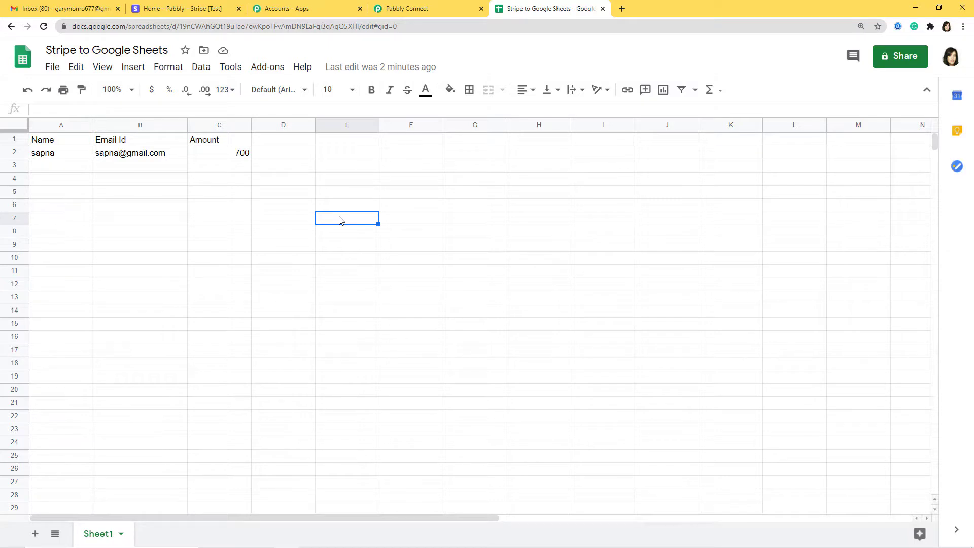
{"action": "left_click", "coordinate": [152, 8]}
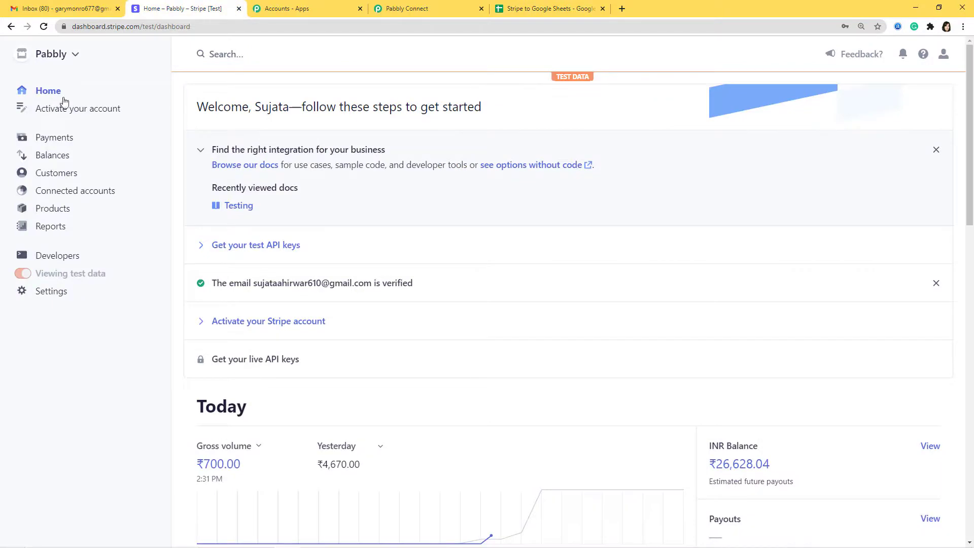
- Start a ₹2,000 payment for an existing customer with statement descriptor Demo Pabbly
{"action": "left_click", "coordinate": [53, 136]}
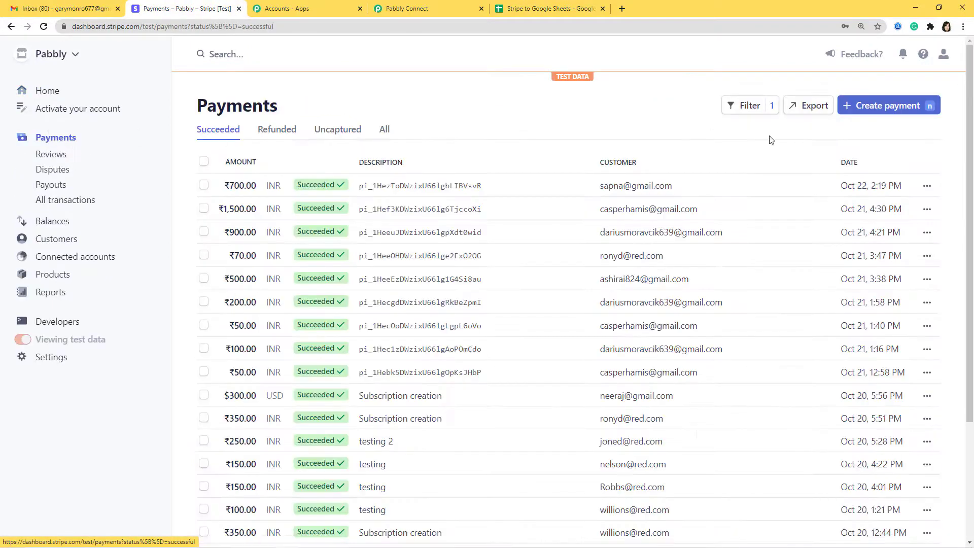
{"action": "left_click", "coordinate": [899, 108]}
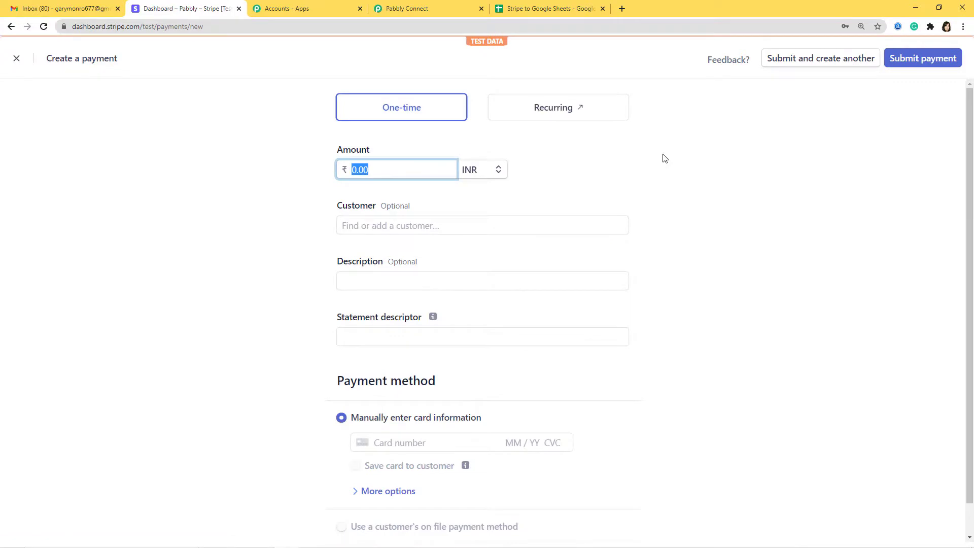
{"action": "type", "text": "2000"}
{"action": "left_click", "coordinate": [556, 228]}
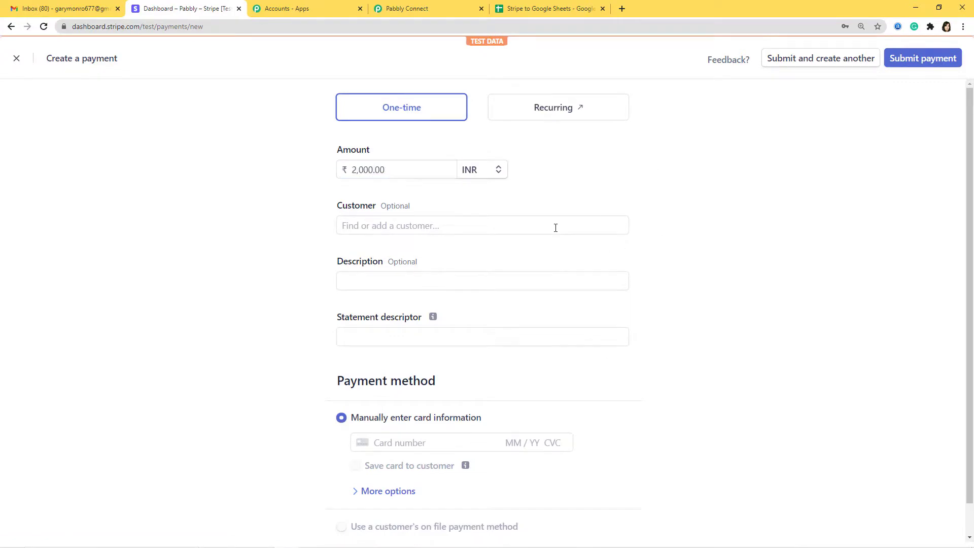
{"action": "left_click", "coordinate": [472, 219]}
{"action": "left_click", "coordinate": [411, 312]}
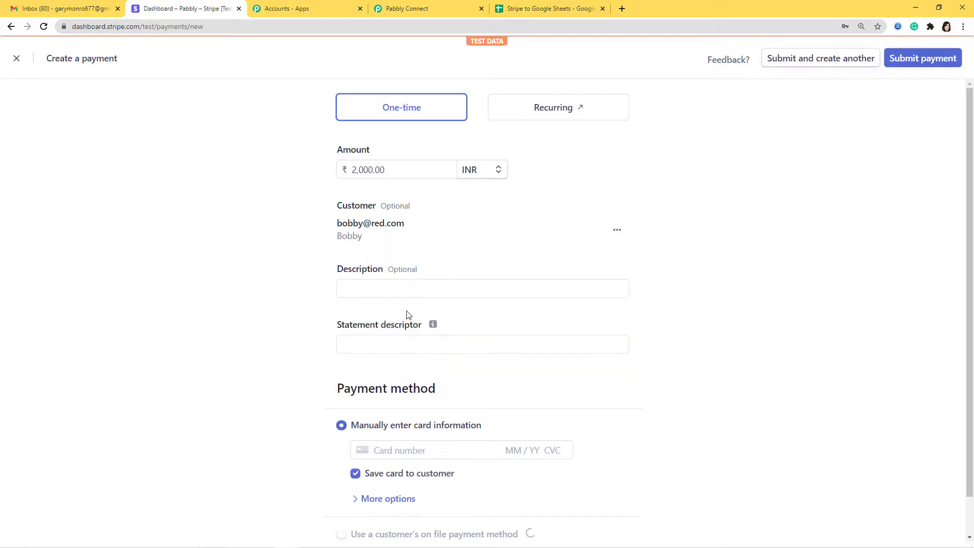
{"action": "left_click", "coordinate": [409, 346]}
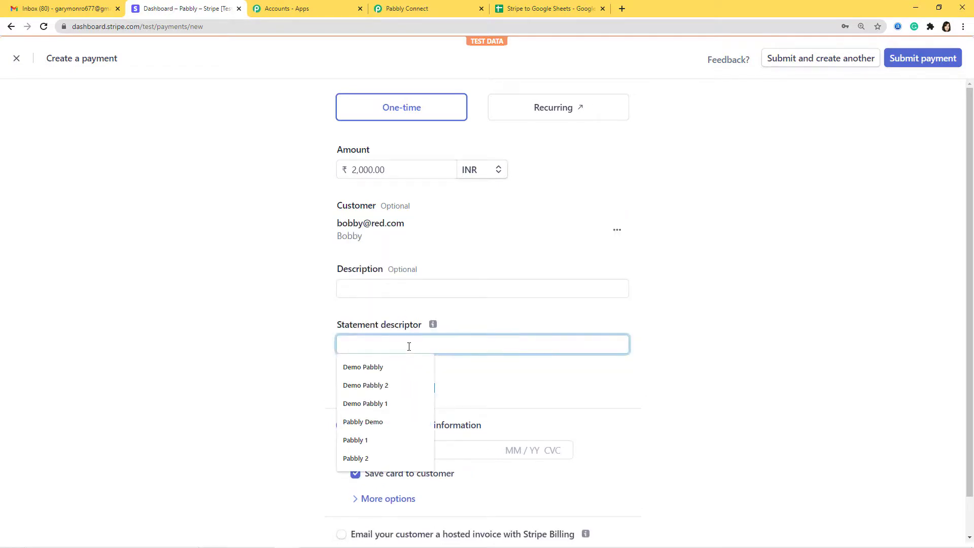
{"action": "left_click", "coordinate": [383, 369]}
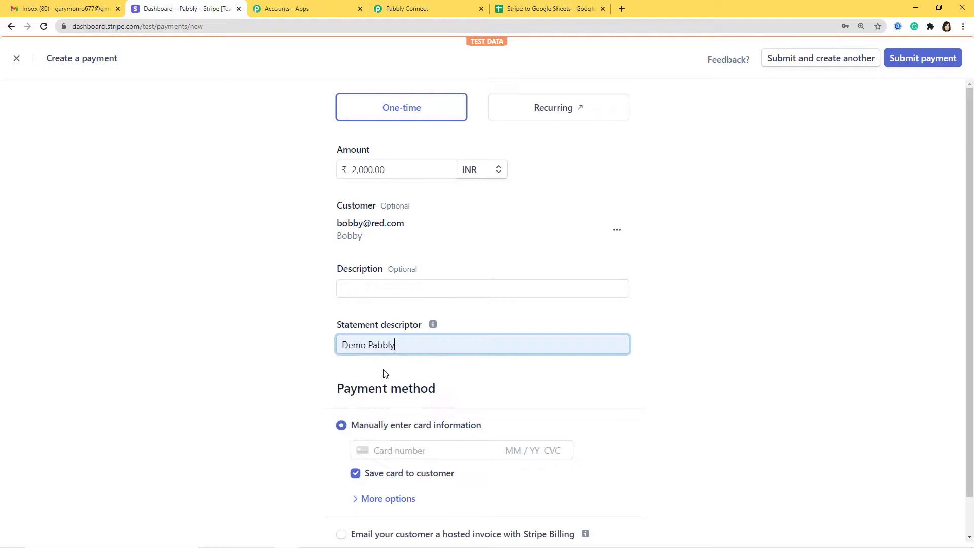
- Enter the saved test card details, submit the payment, and check the spreadsheet for the 2000 row
{"action": "left_click", "coordinate": [393, 451]}
{"action": "key", "text": "ctrl+v"}
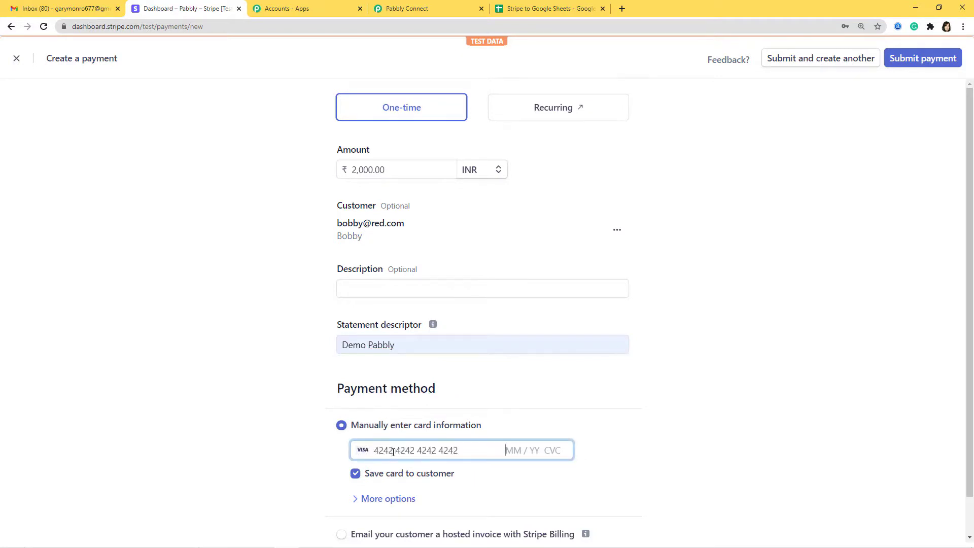
{"action": "type", "text": "03 / 42 123"}
{"action": "left_click", "coordinate": [915, 61]}
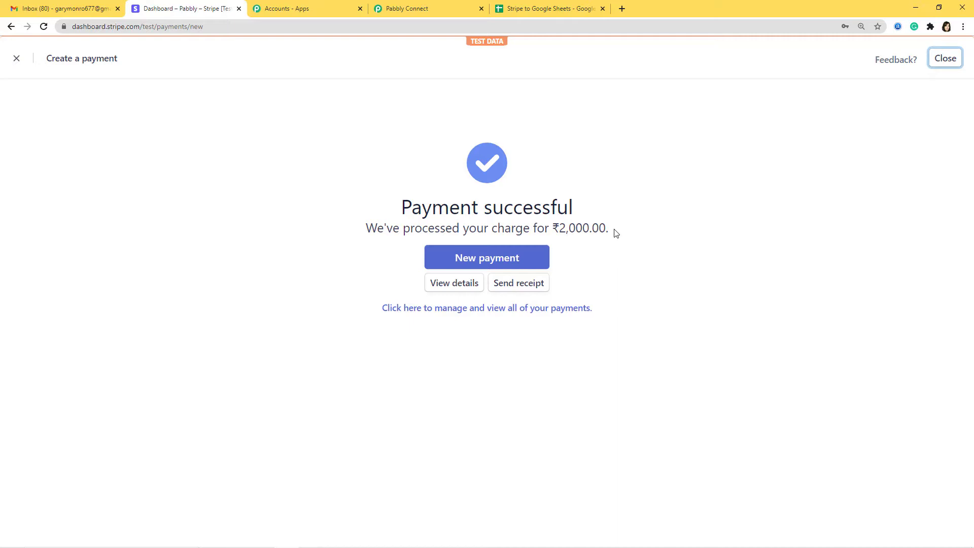
{"action": "left_click", "coordinate": [548, 9]}
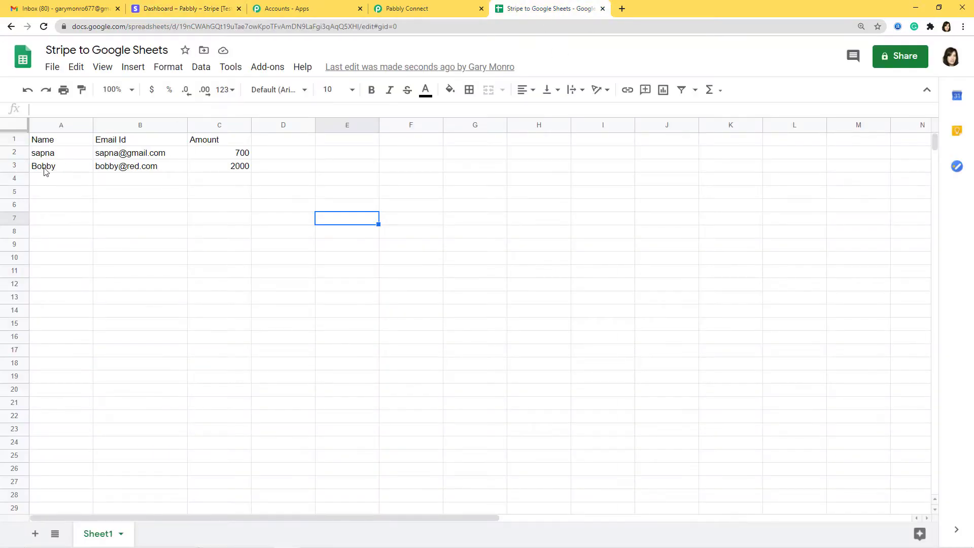